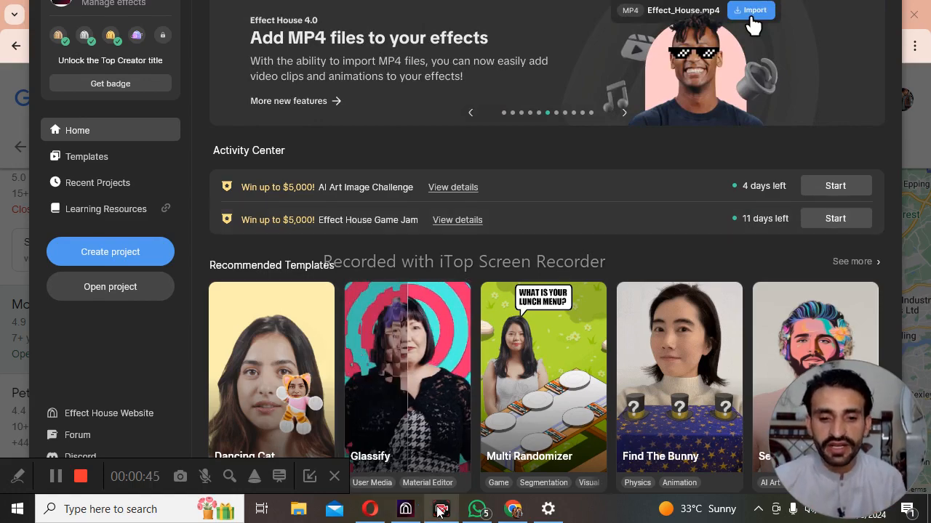
# Switch to Chrome and explore the 360-degree street view of Mobile Welding London along the surrounding streets, returning to the photo gallery.
pyautogui.click(512, 511)
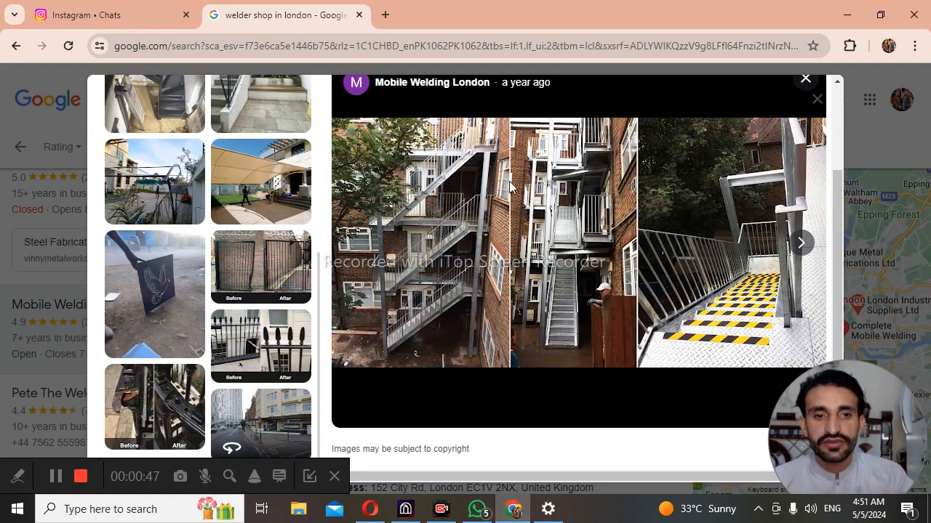
pyautogui.click(275, 430)
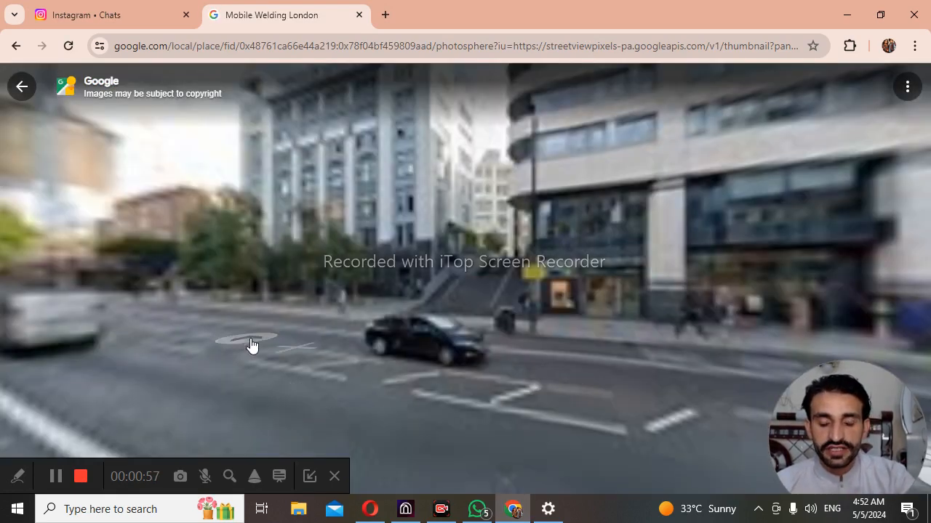
pyautogui.click(255, 358)
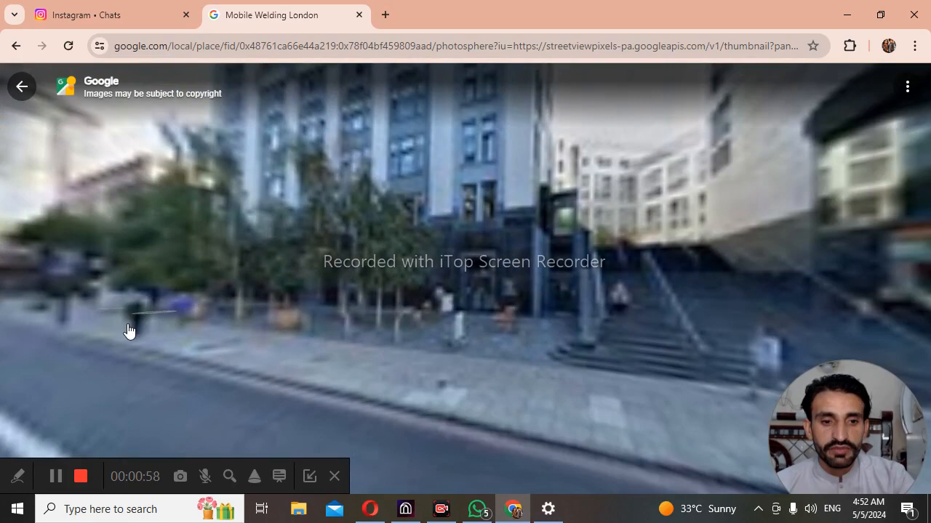
pyautogui.click(72, 336)
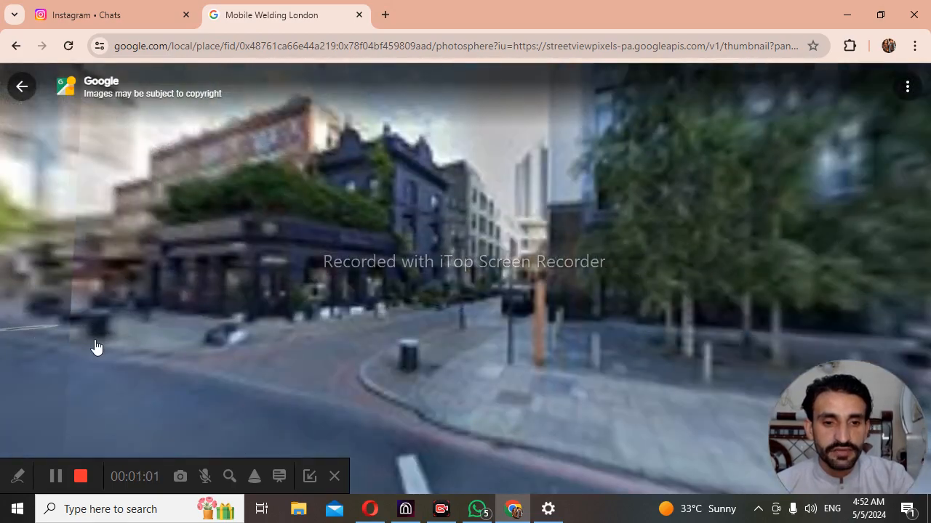
pyautogui.click(351, 328)
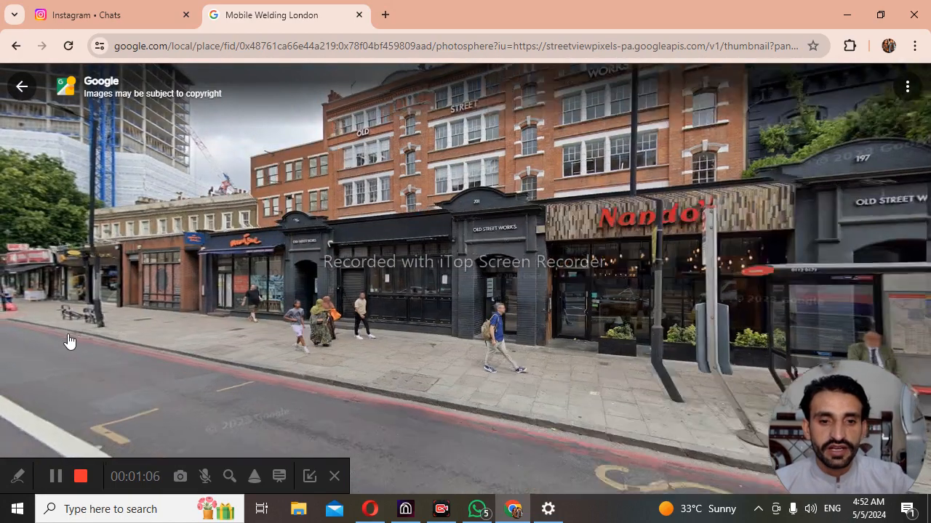
pyautogui.click(68, 341)
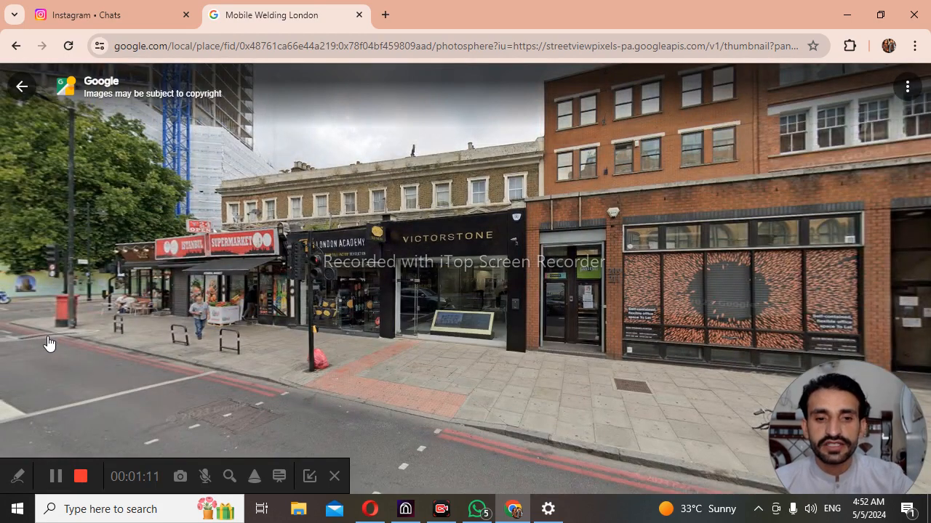
pyautogui.click(48, 343)
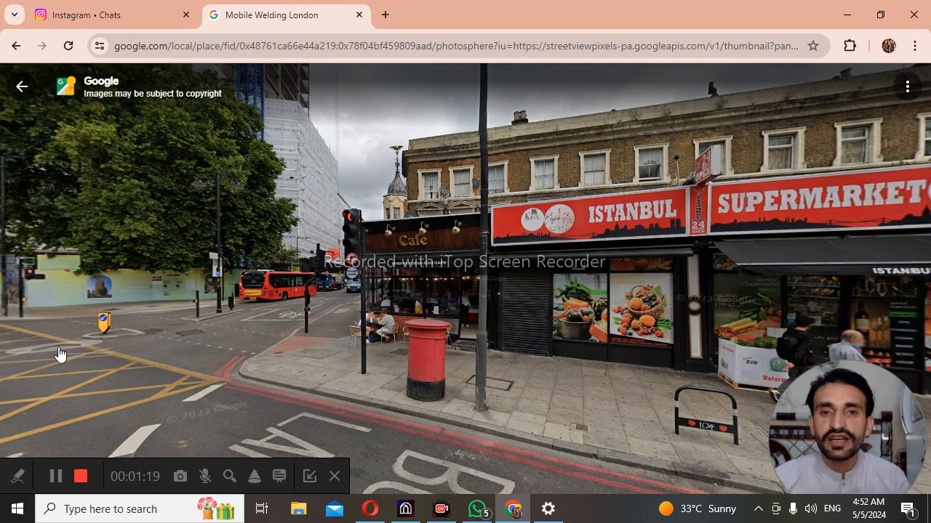
pyautogui.click(245, 338)
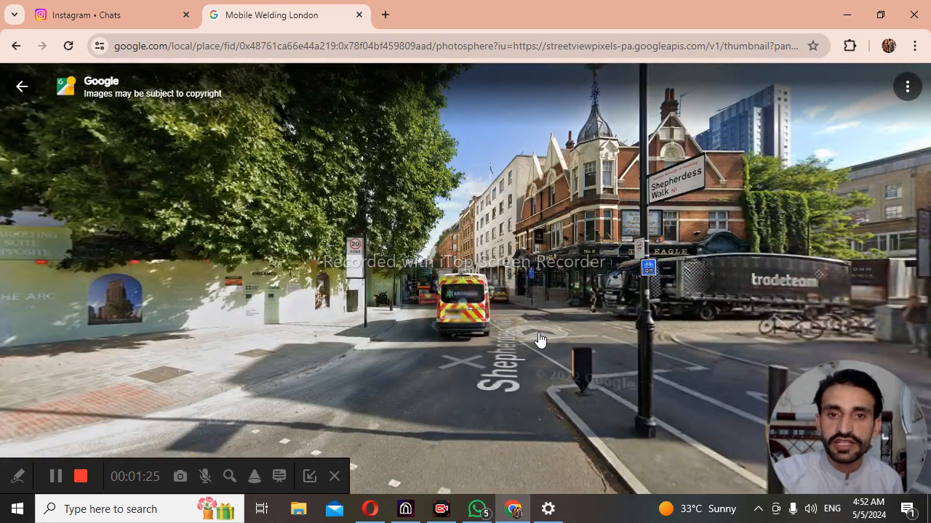
pyautogui.click(540, 341)
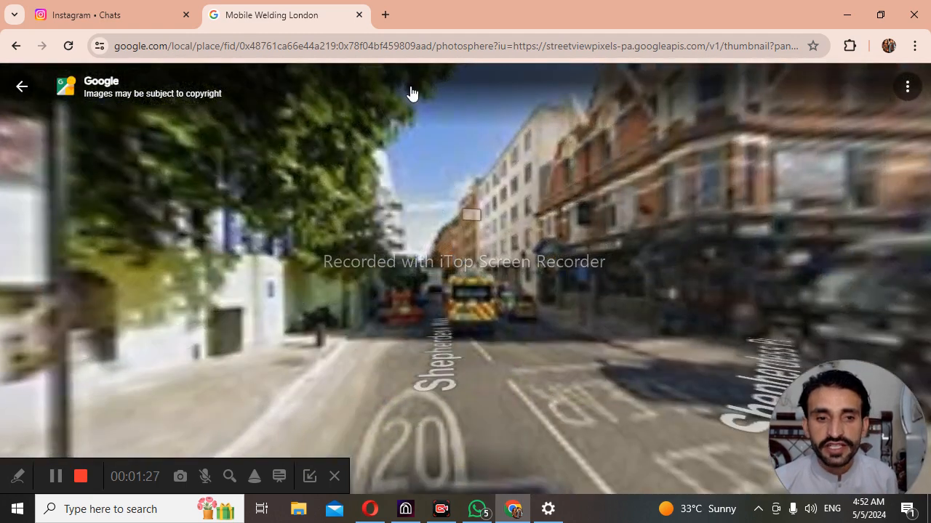
pyautogui.click(23, 88)
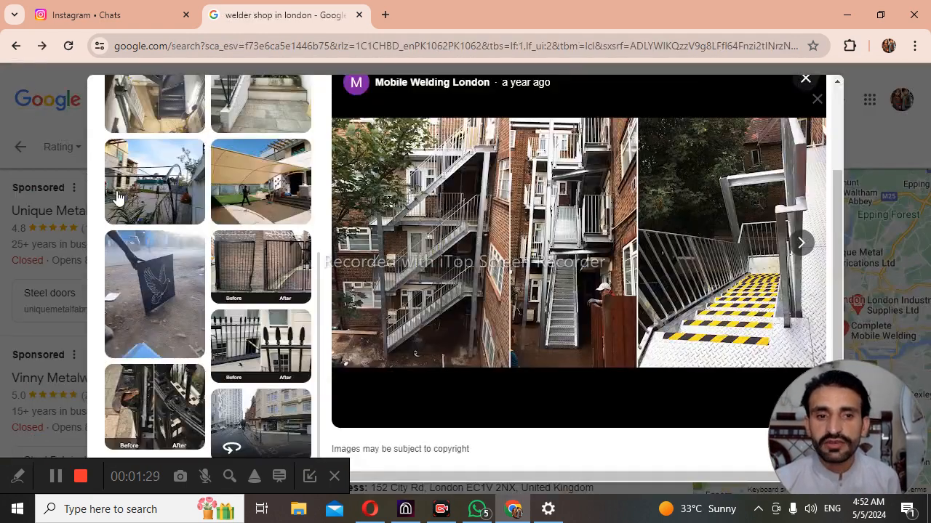
# Save the gallery photo of the beige canopy over a courtyard to the Desktop as the JPG file 2023-06-23.
pyautogui.click(268, 208)
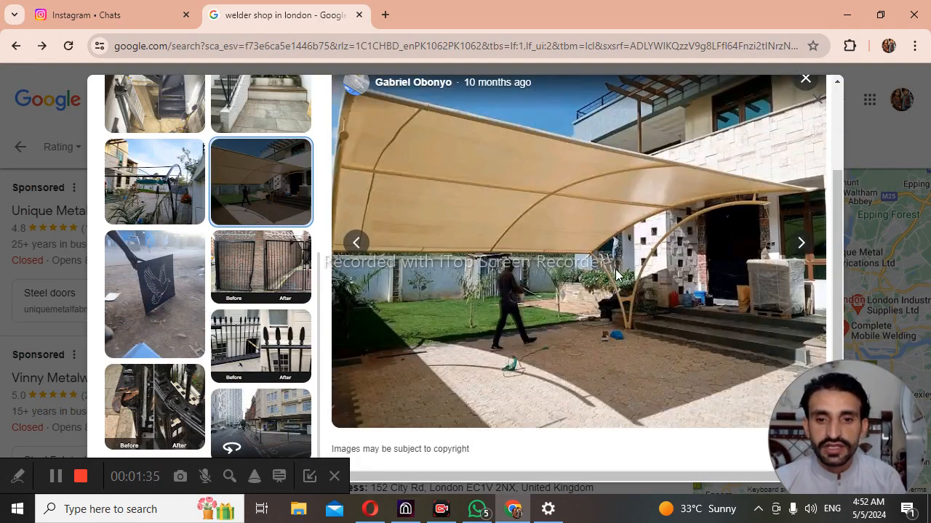
pyautogui.rightClick(515, 207)
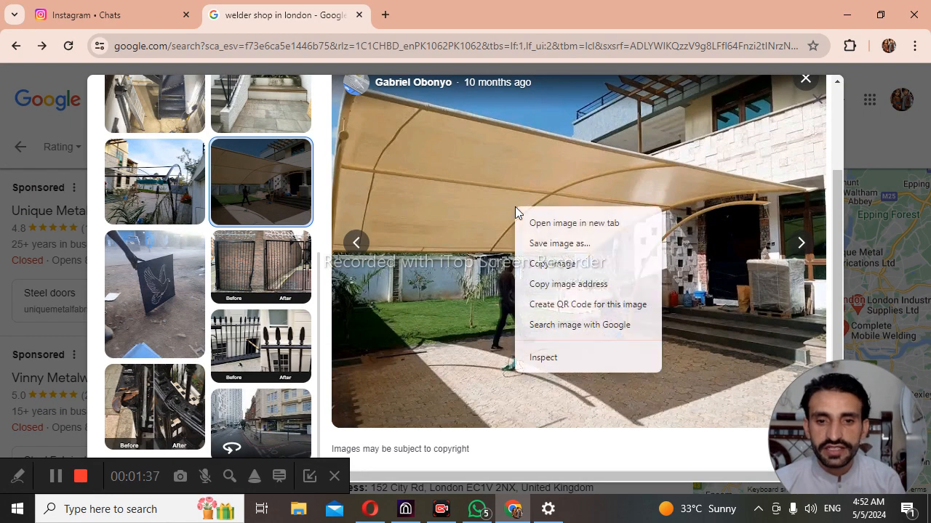
pyautogui.click(553, 251)
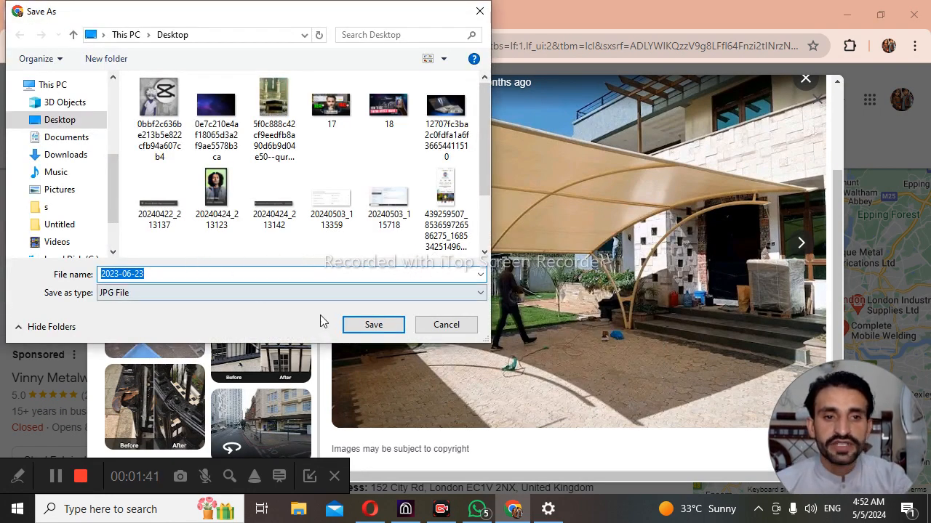
pyautogui.click(373, 326)
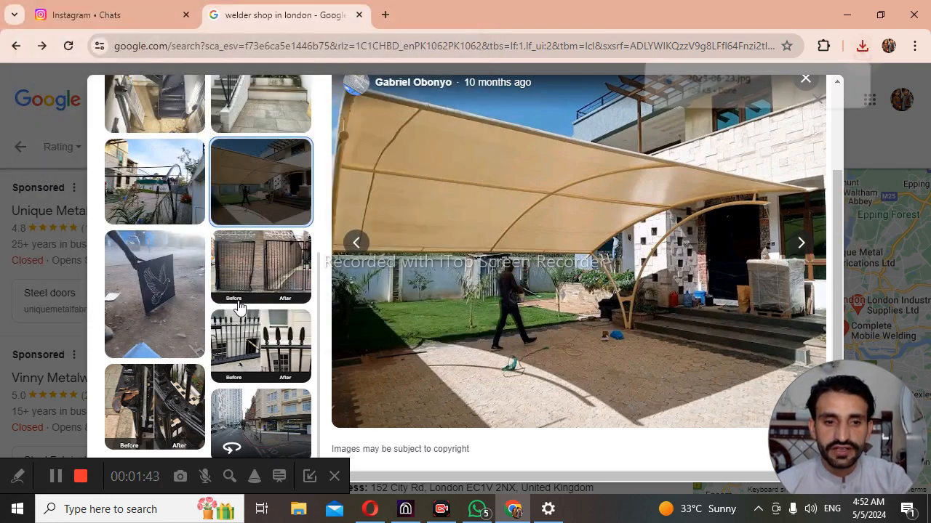
pyautogui.scroll(3, 240, 306)
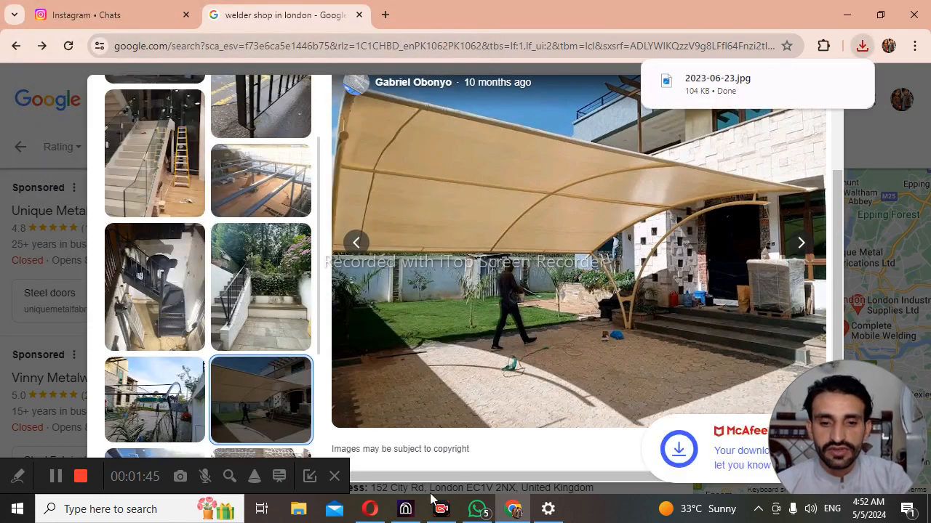
# Switch to Effect House, create a new project and expand its General group in the hierarchy.
pyautogui.click(406, 509)
pyautogui.click(137, 256)
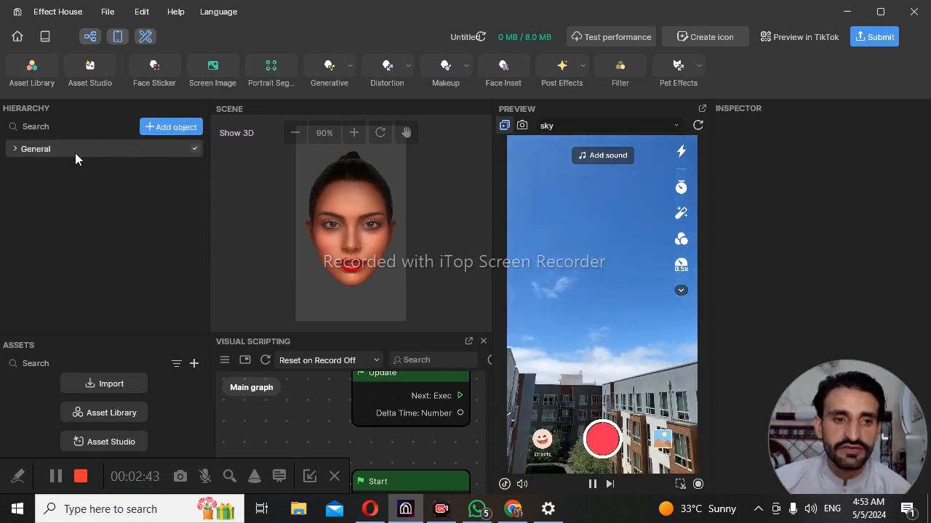
pyautogui.click(15, 149)
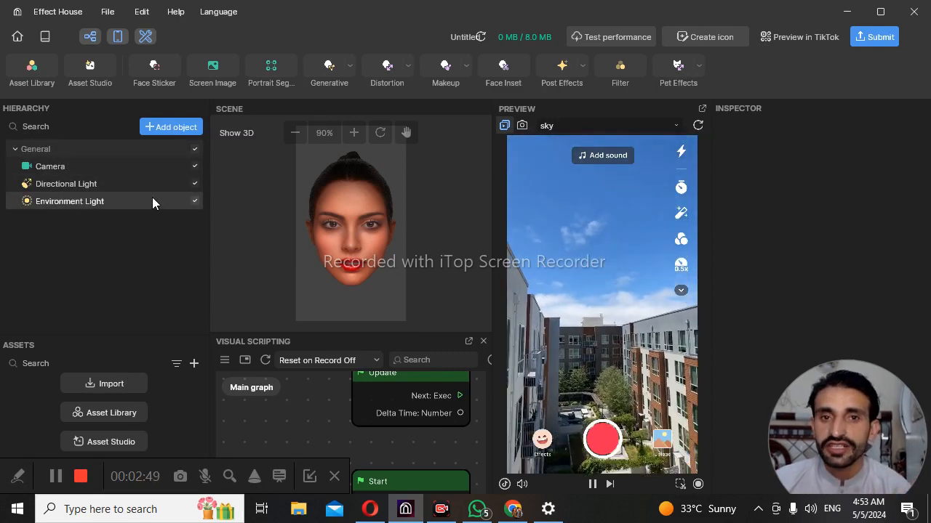
pyautogui.click(119, 167)
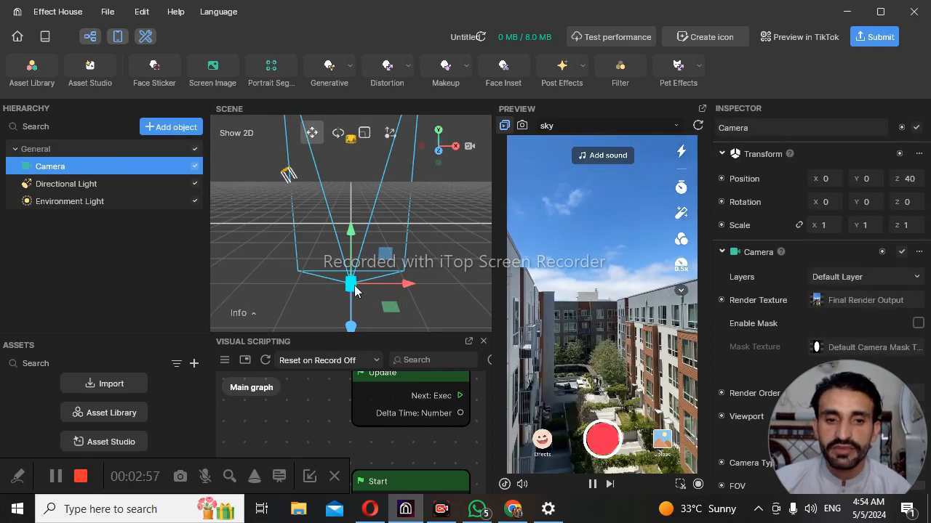
pyautogui.doubleClick(127, 166)
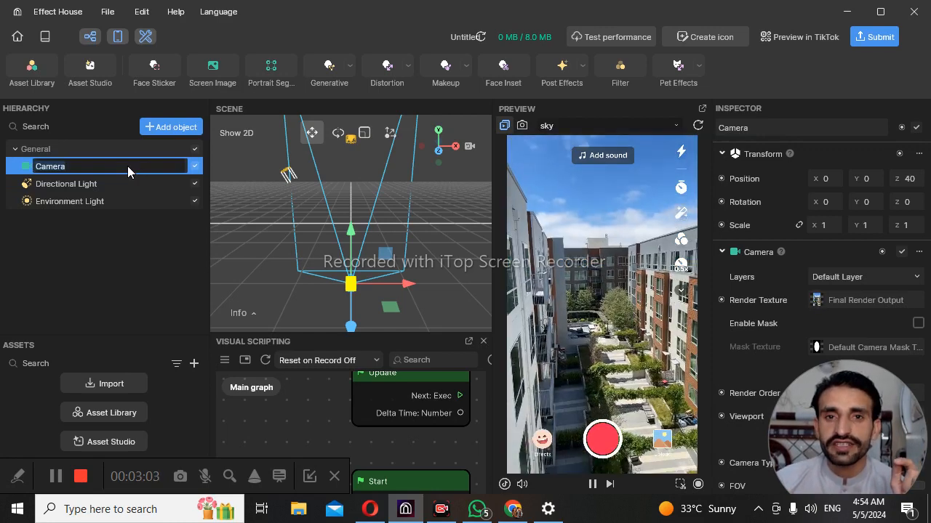
pyautogui.click(143, 234)
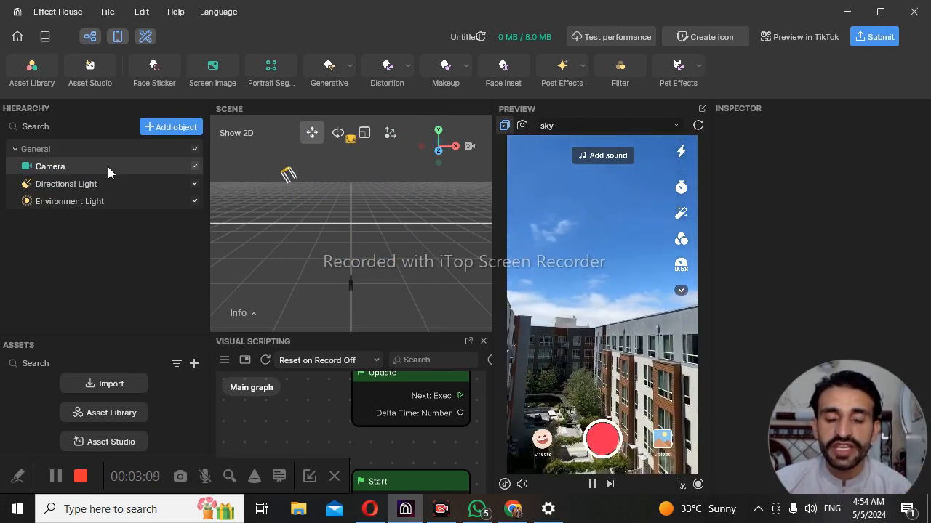
# Add the AR Capability component Device Tracker to the Camera and deselect the Camera.
pyautogui.click(109, 168)
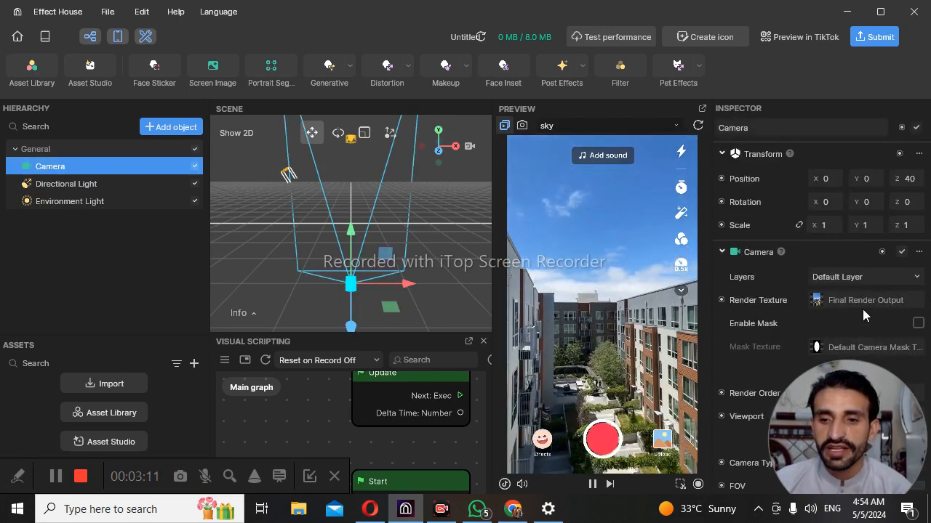
pyautogui.scroll(-2, 869, 285)
pyautogui.moveTo(866, 427); pyautogui.dragTo(871, 73)
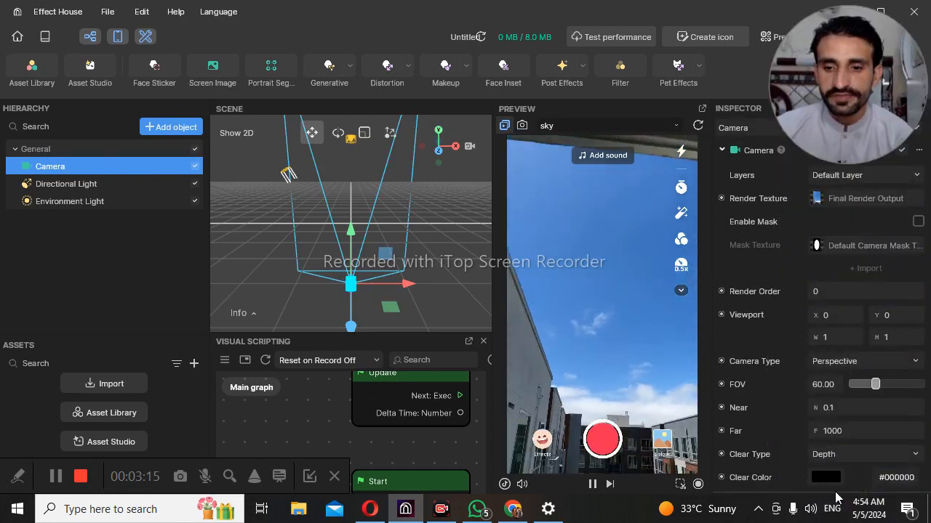
pyautogui.scroll(-2, 858, 407)
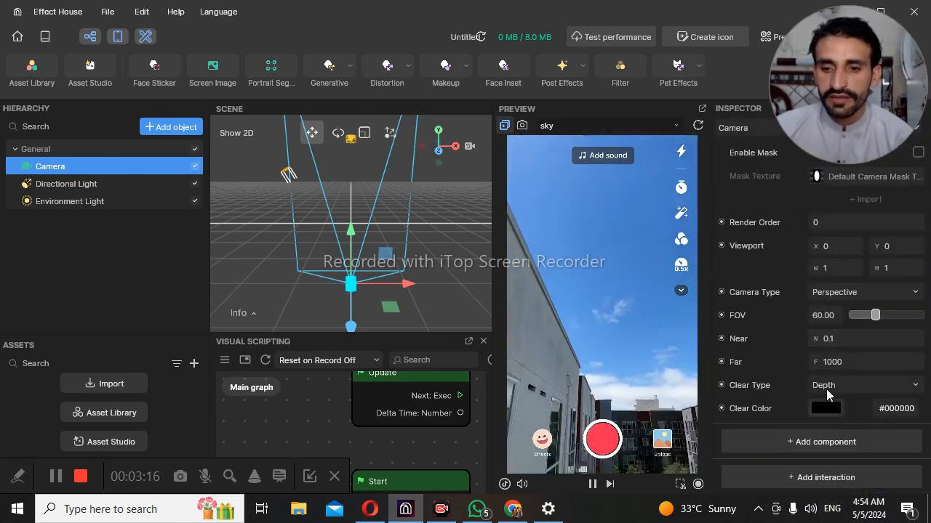
pyautogui.click(819, 480)
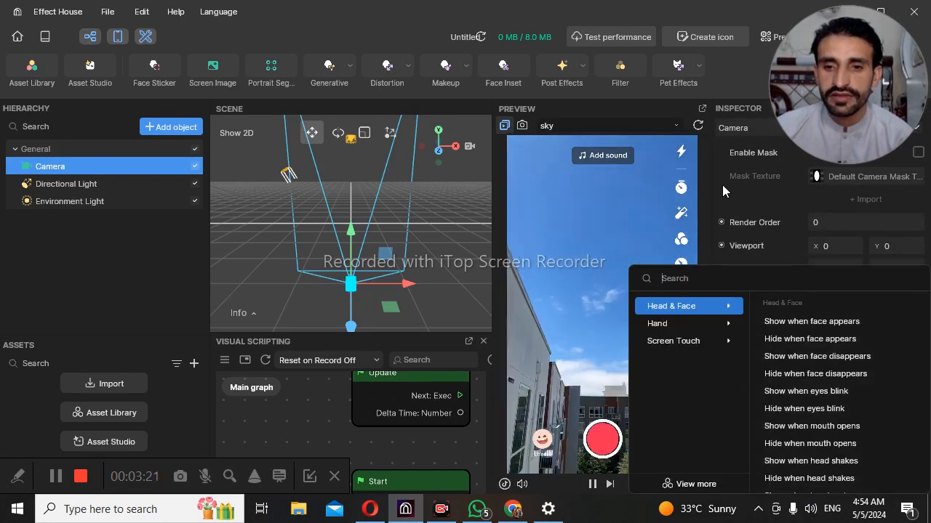
pyautogui.click(717, 260)
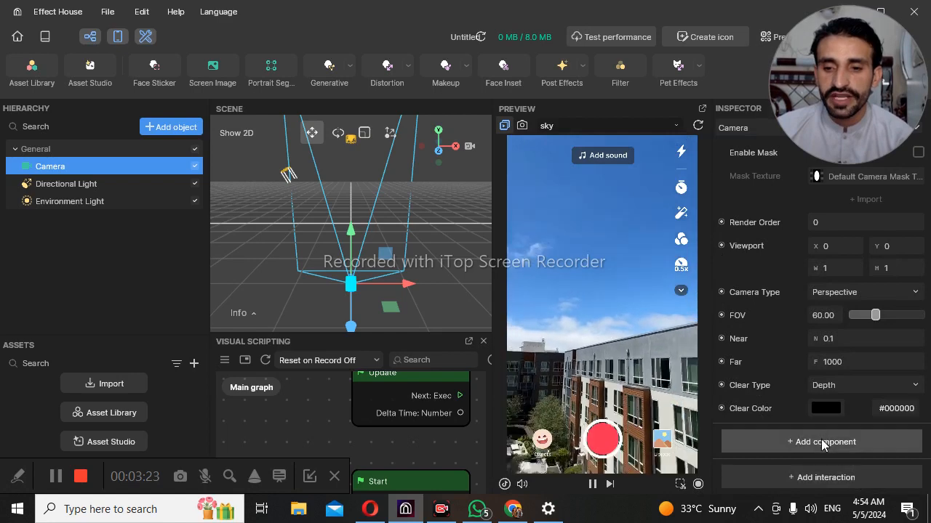
pyautogui.click(787, 443)
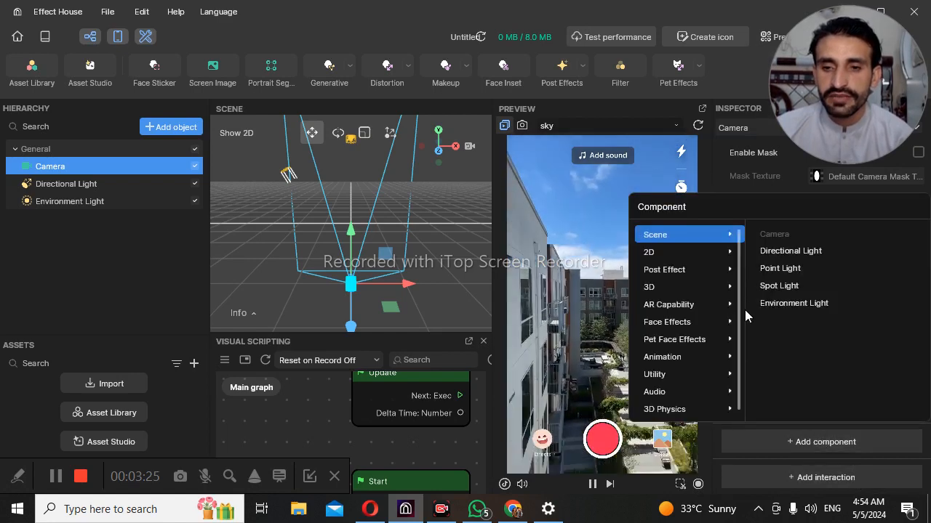
pyautogui.moveTo(698, 306)
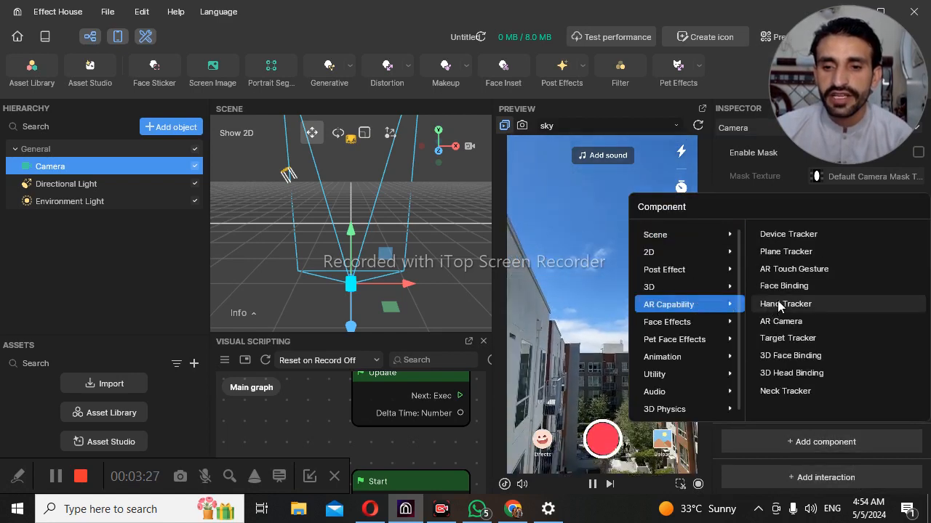
pyautogui.click(805, 236)
pyautogui.scroll(-1, 776, 333)
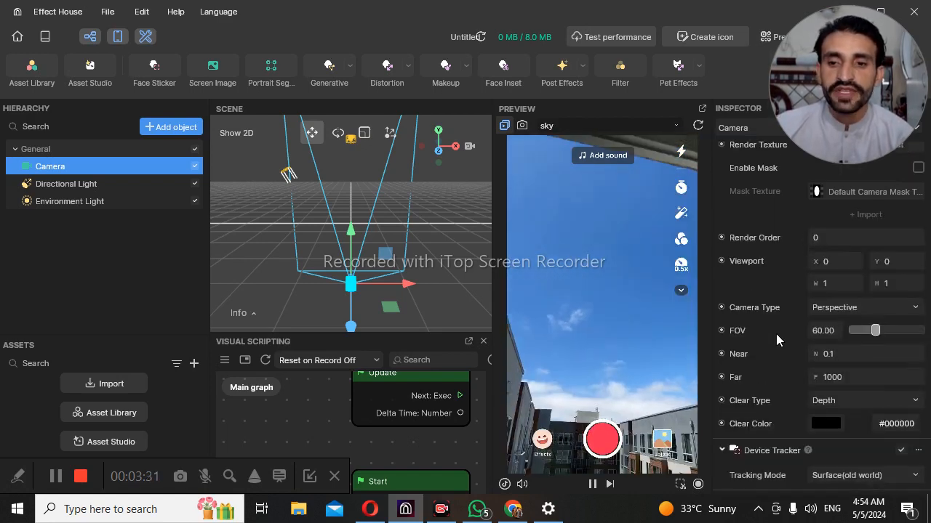
pyautogui.scroll(-1, 812, 377)
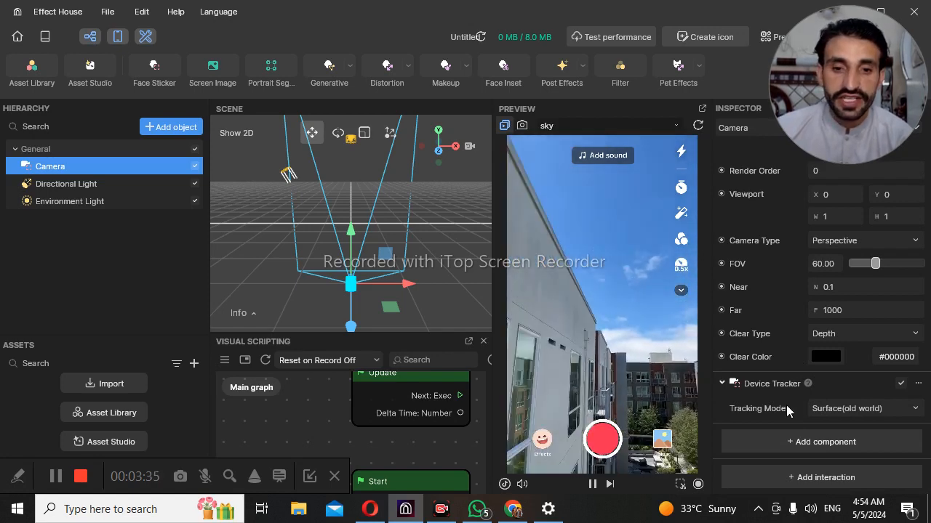
pyautogui.click(69, 279)
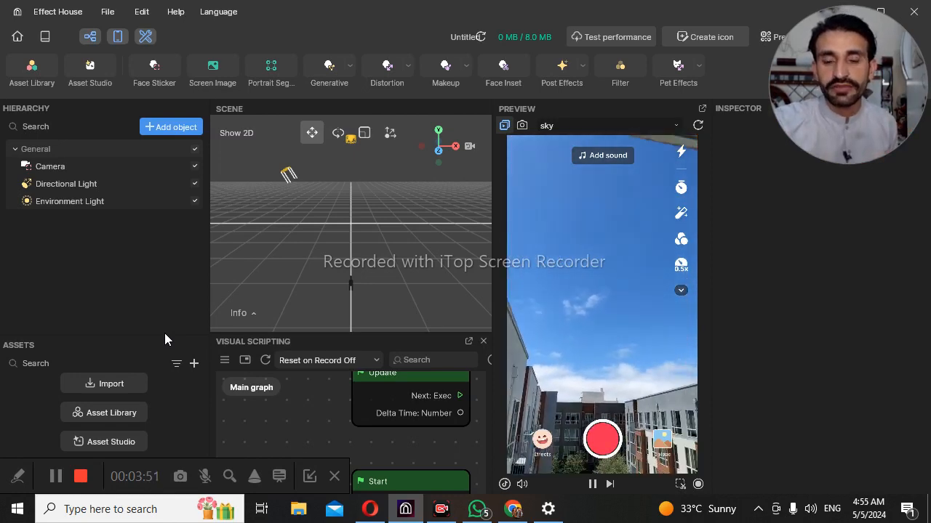
# Import the image 2023-06-23 from the Desktop as a cubemap and select it in the Textures assets.
pyautogui.click(194, 364)
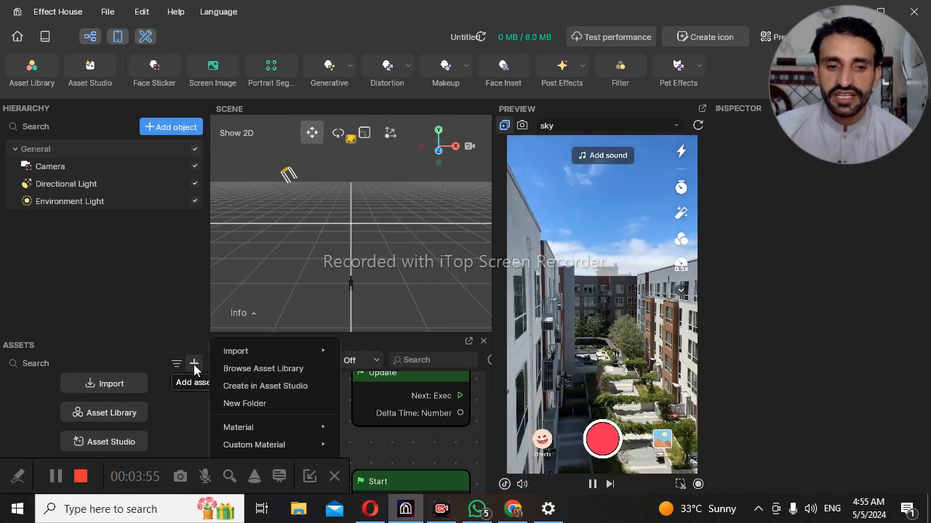
pyautogui.moveTo(295, 355)
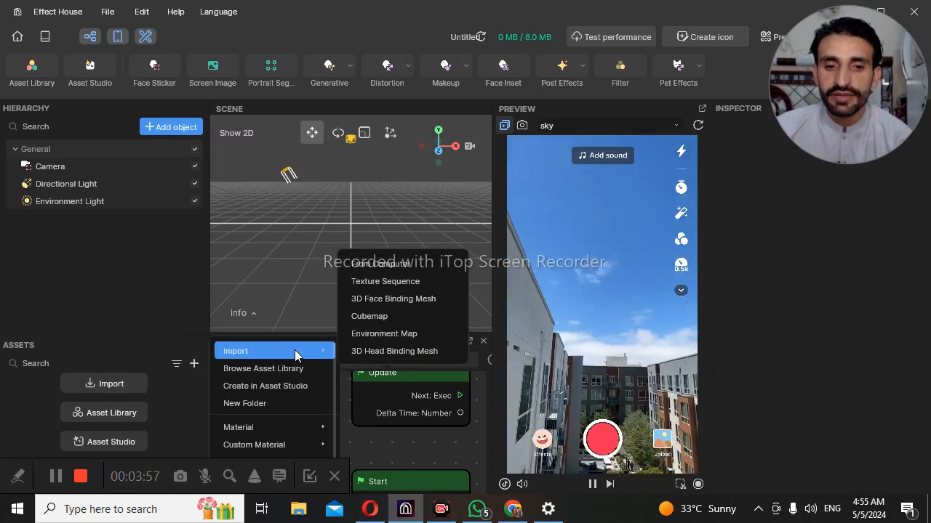
pyautogui.click(387, 319)
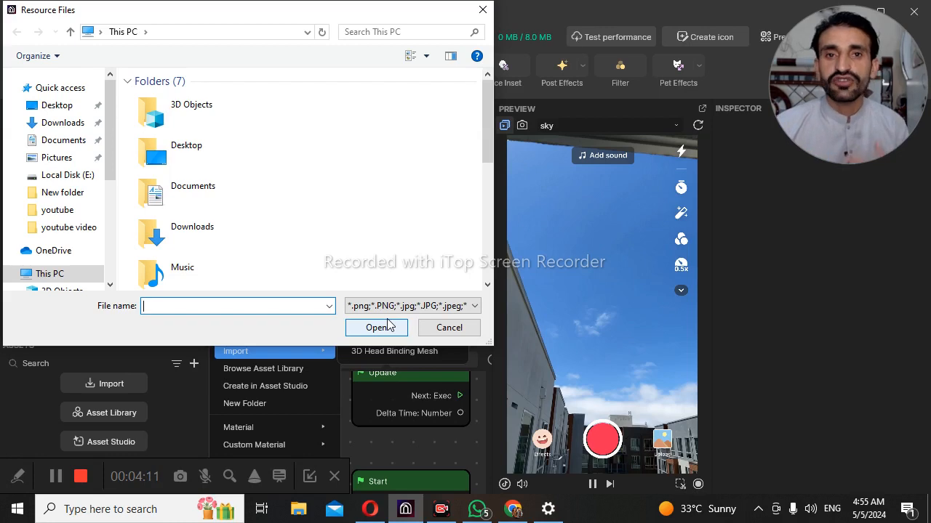
pyautogui.click(69, 107)
pyautogui.scroll(-2, 294, 185)
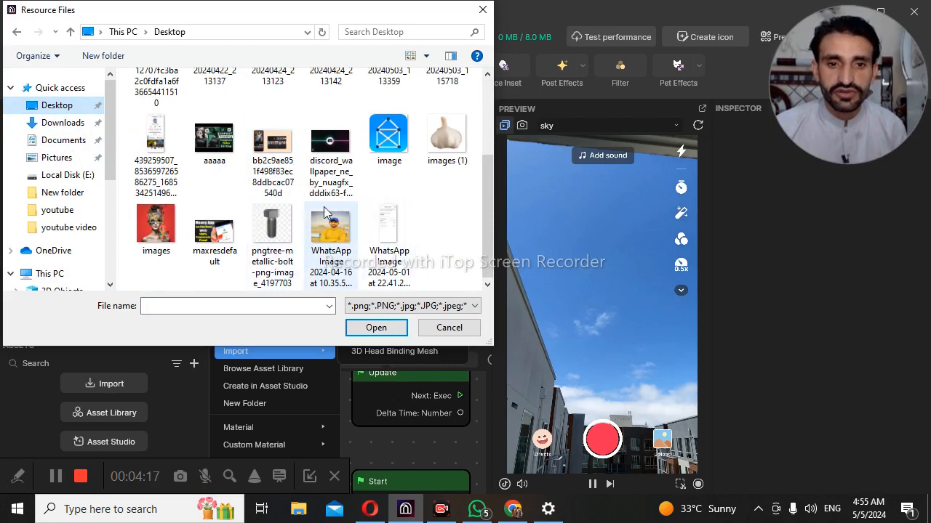
pyautogui.scroll(1, 325, 212)
pyautogui.scroll(1, 325, 212)
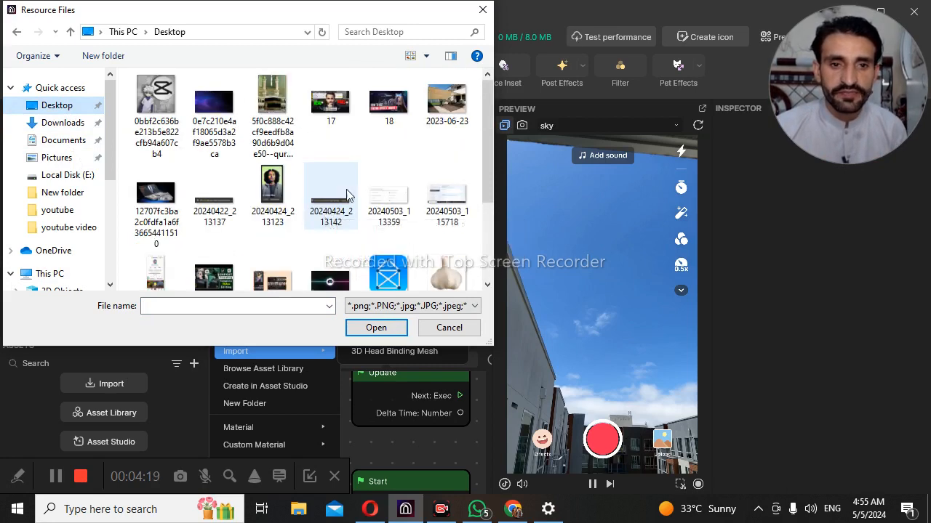
pyautogui.click(376, 328)
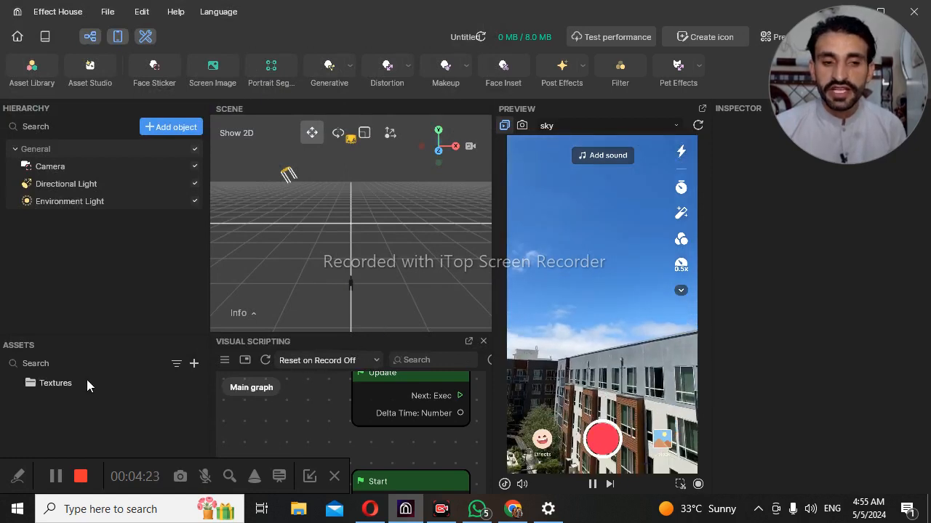
pyautogui.click(87, 402)
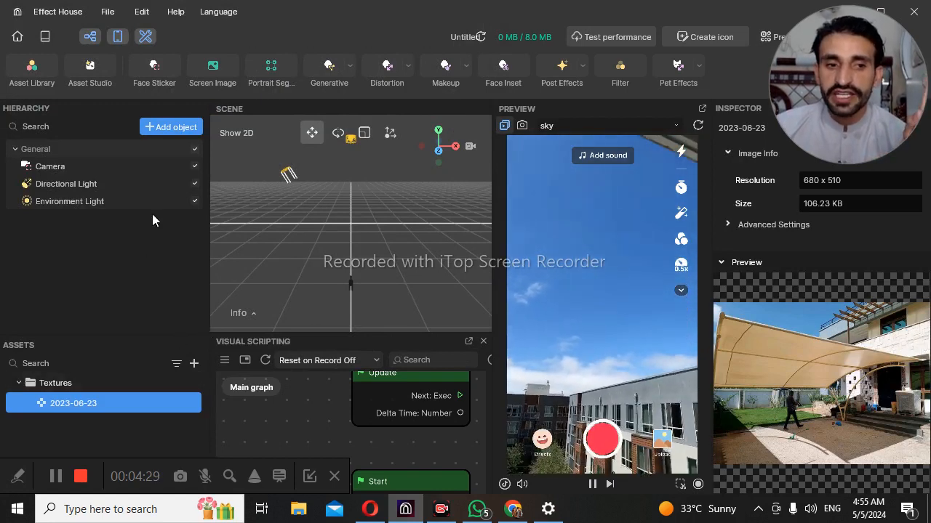
# Add a 3D Cube object to the scene hierarchy.
pyautogui.click(177, 132)
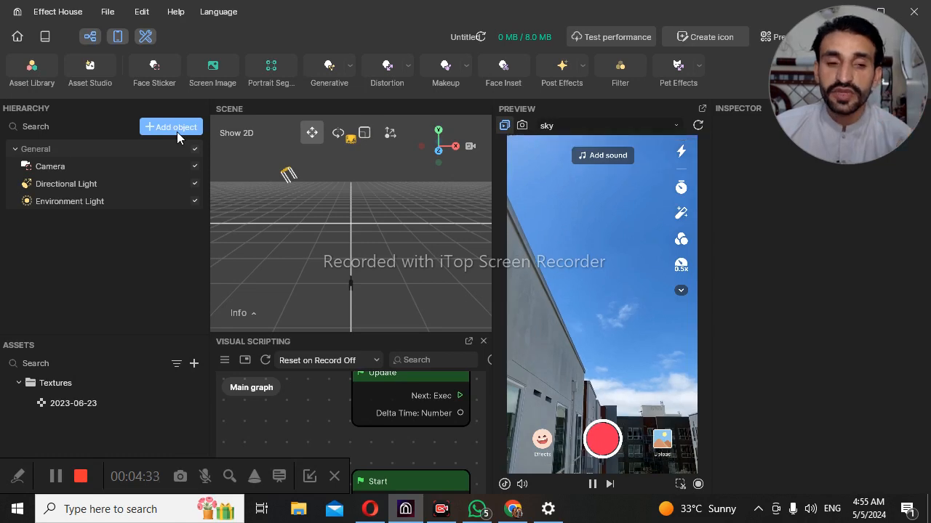
pyautogui.click(176, 132)
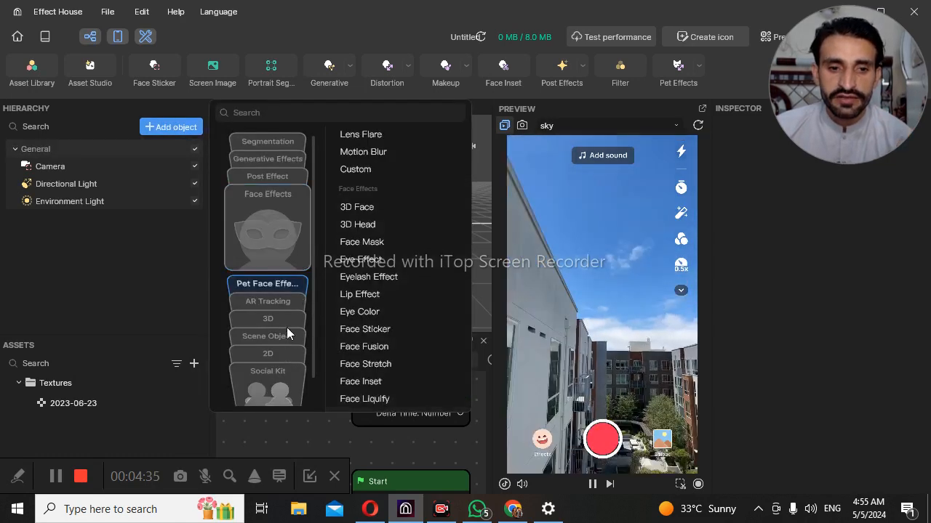
pyautogui.click(287, 317)
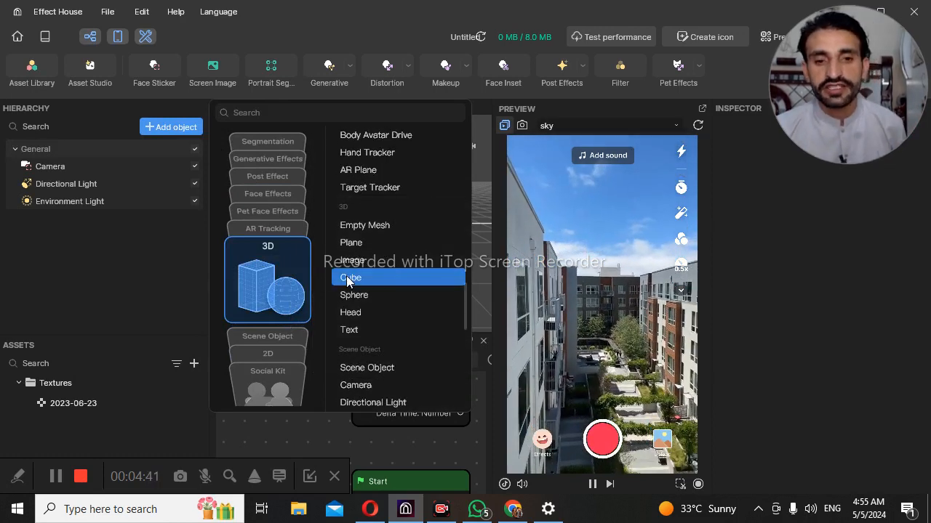
pyautogui.click(349, 277)
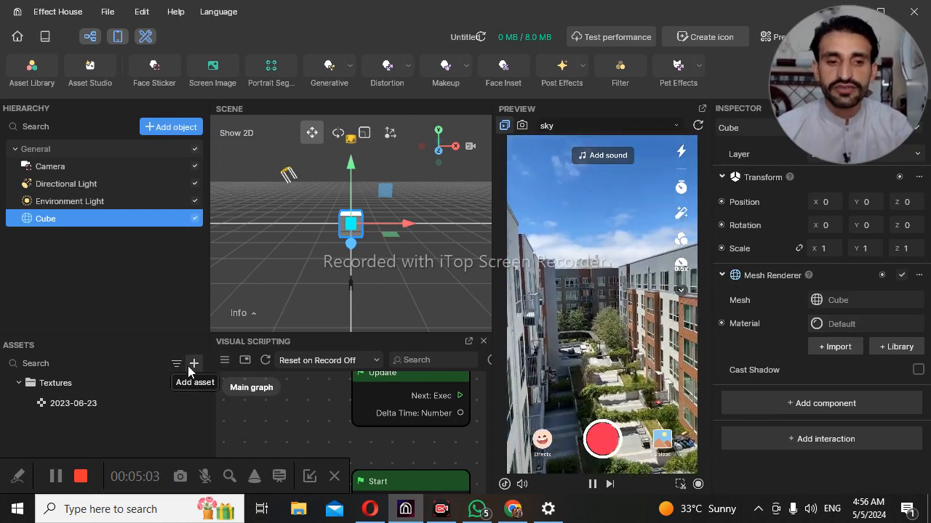
# Create a Simple SkyBox material and set its Skybox Texture to the 2023-06-23 cubemap.
pyautogui.click(191, 364)
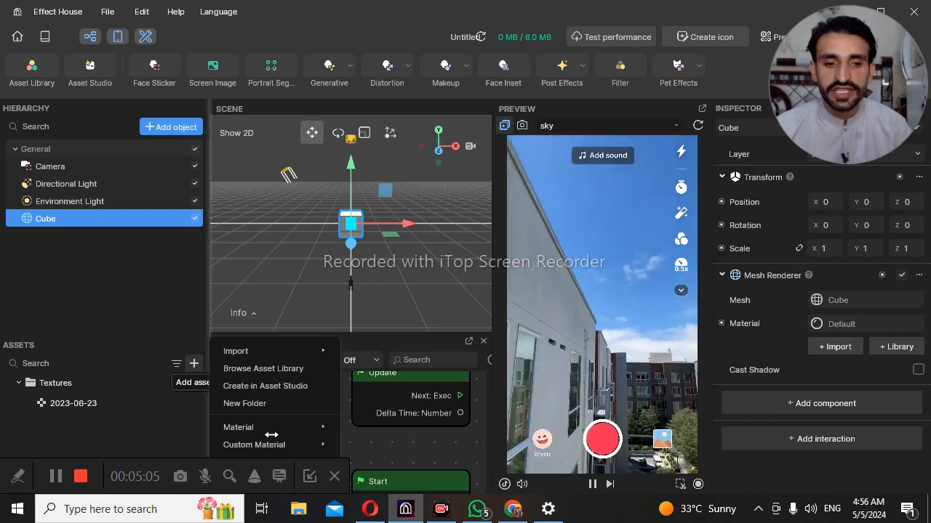
pyautogui.moveTo(271, 431)
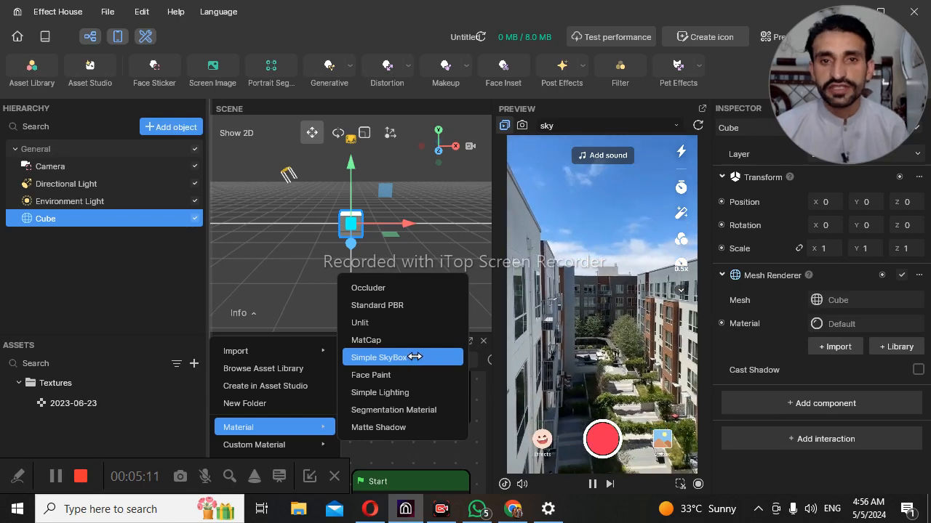
pyautogui.click(412, 357)
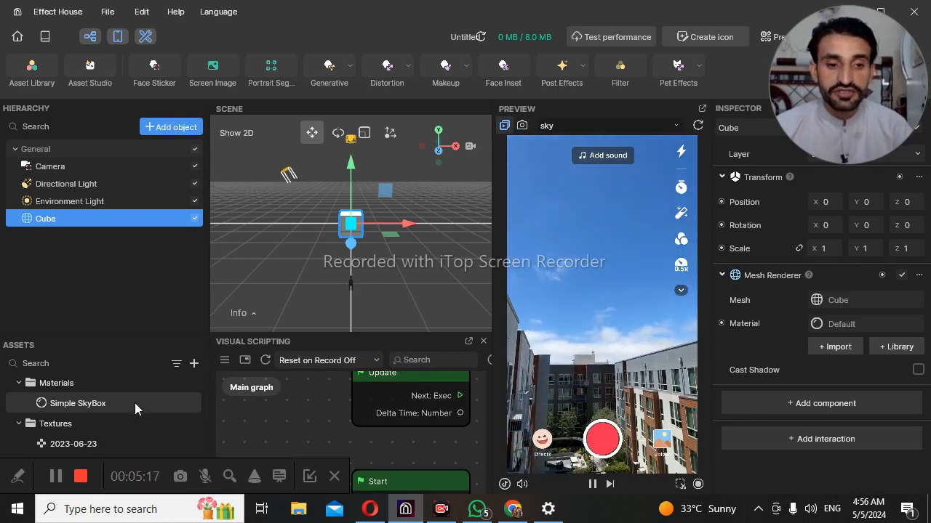
pyautogui.click(135, 403)
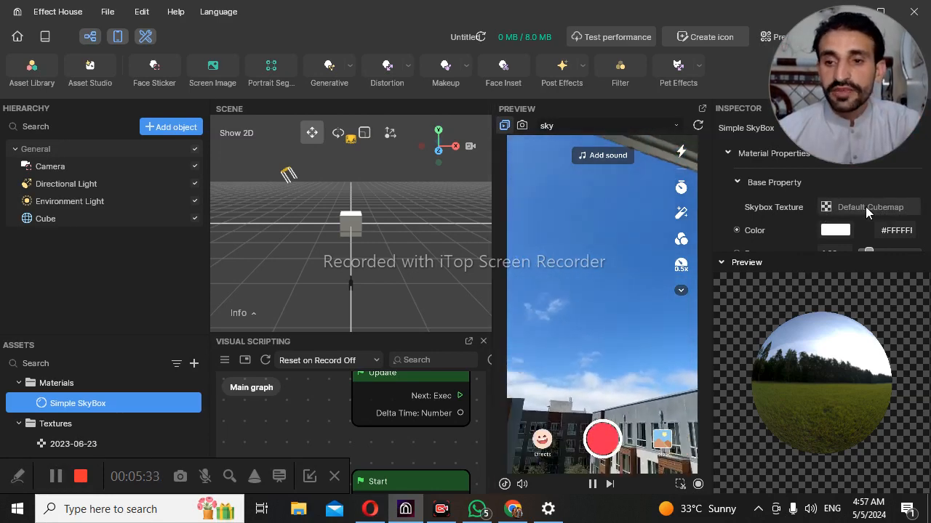
pyautogui.click(865, 206)
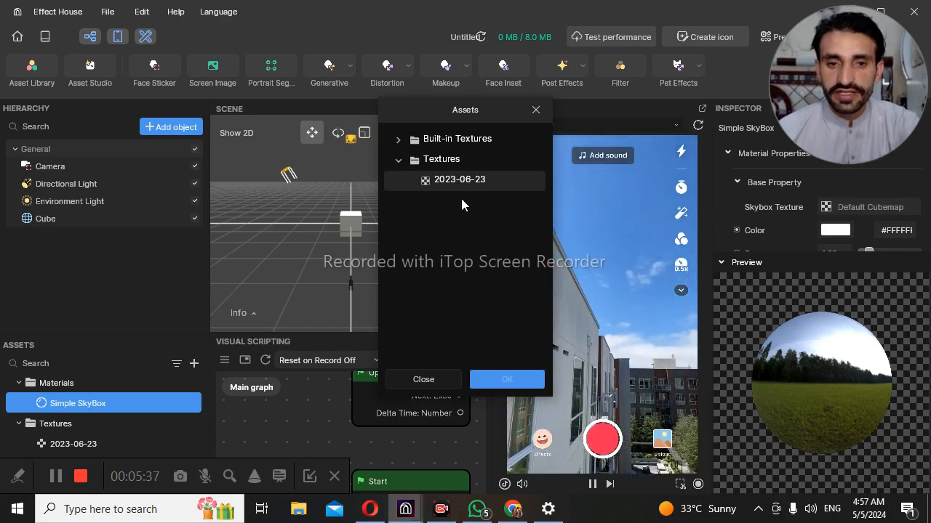
pyautogui.click(460, 181)
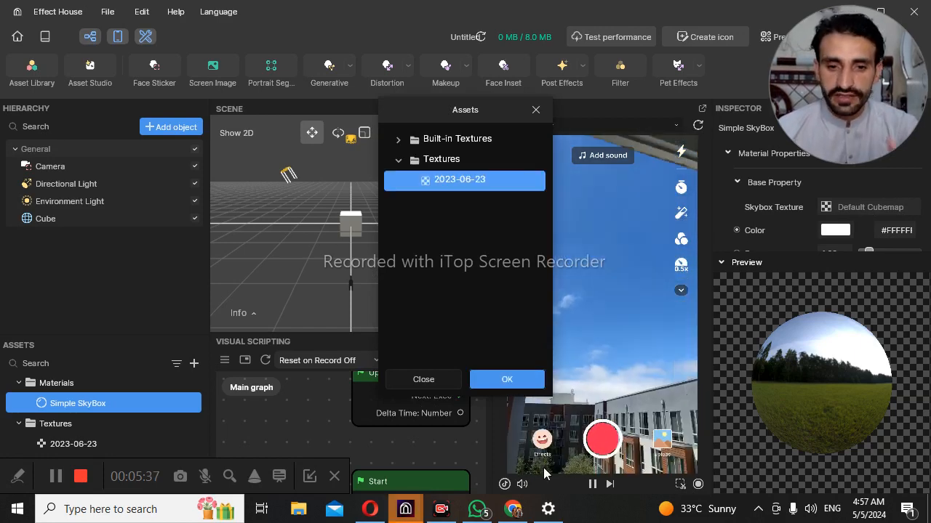
pyautogui.click(507, 381)
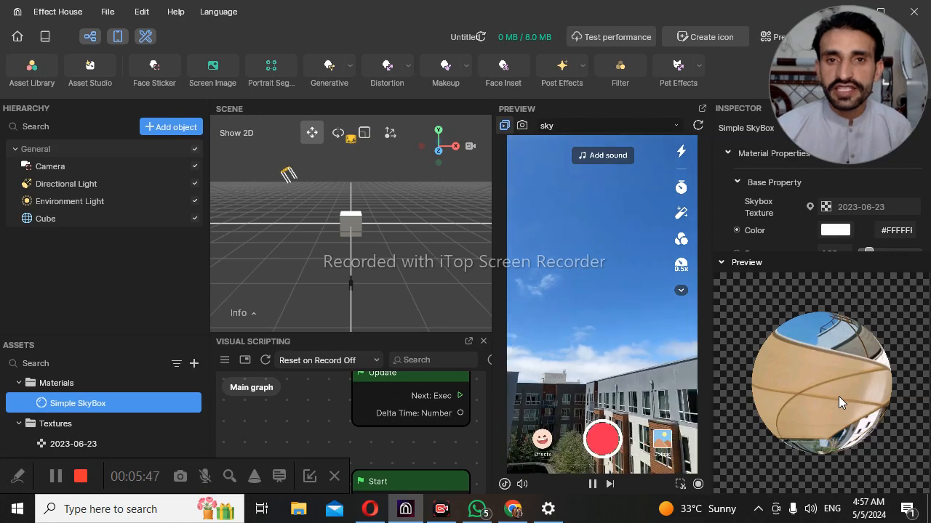
# Assign the Simple SkyBox material to the Cube's Mesh Renderer and restart the preview.
pyautogui.click(97, 216)
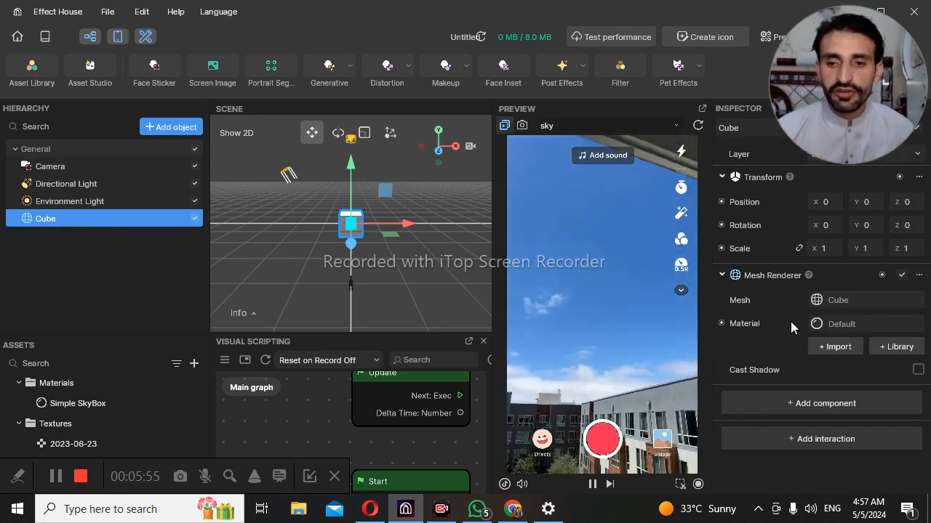
pyautogui.click(835, 325)
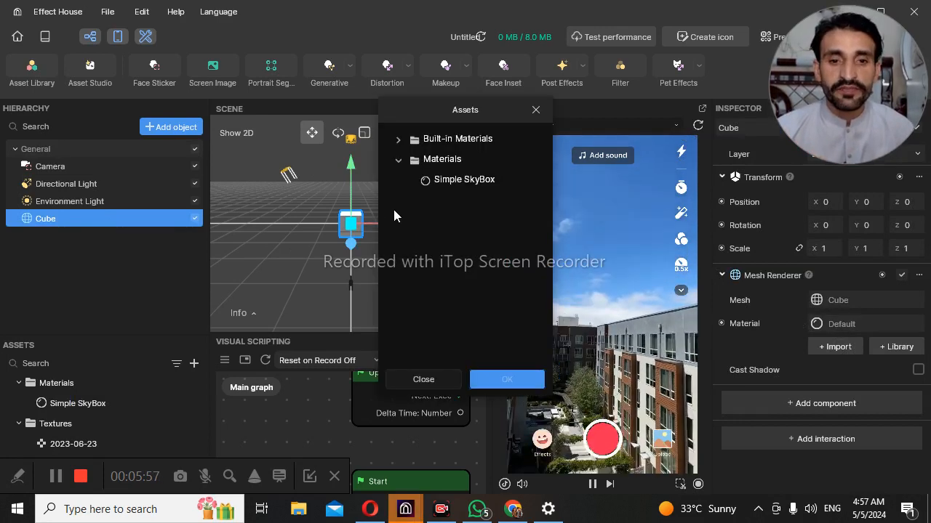
pyautogui.click(436, 179)
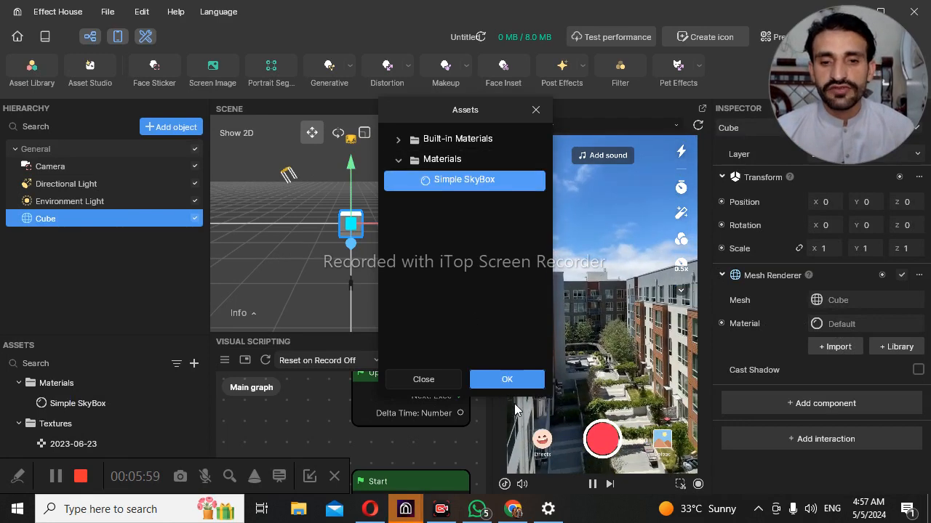
pyautogui.click(507, 380)
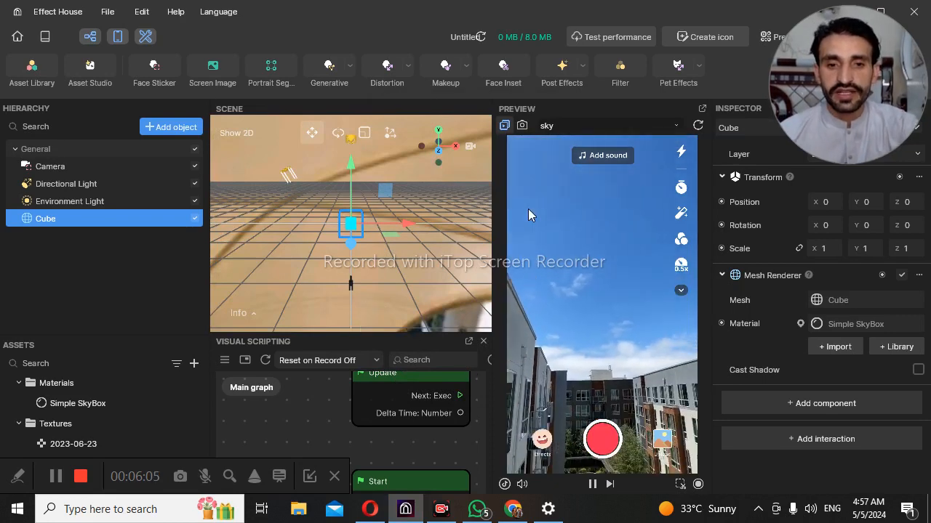
pyautogui.click(698, 127)
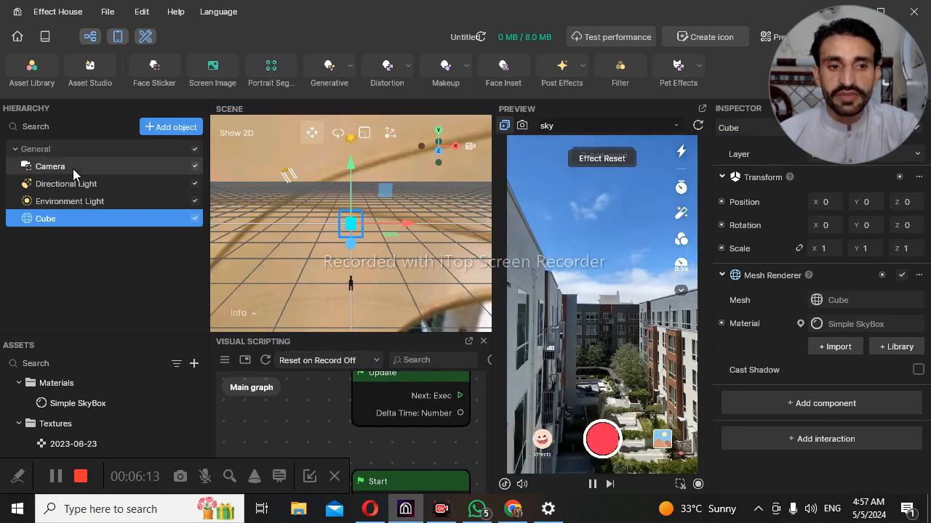
# Review the settings of the Camera, the Cube, the 2023-06-23 texture including its Advanced Settings, and the Simple SkyBox material.
pyautogui.click(72, 169)
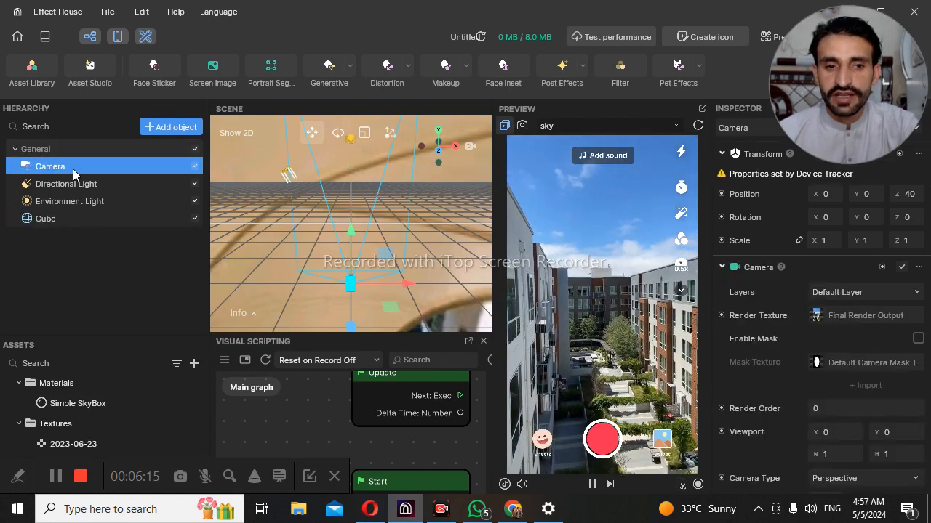
pyautogui.click(69, 221)
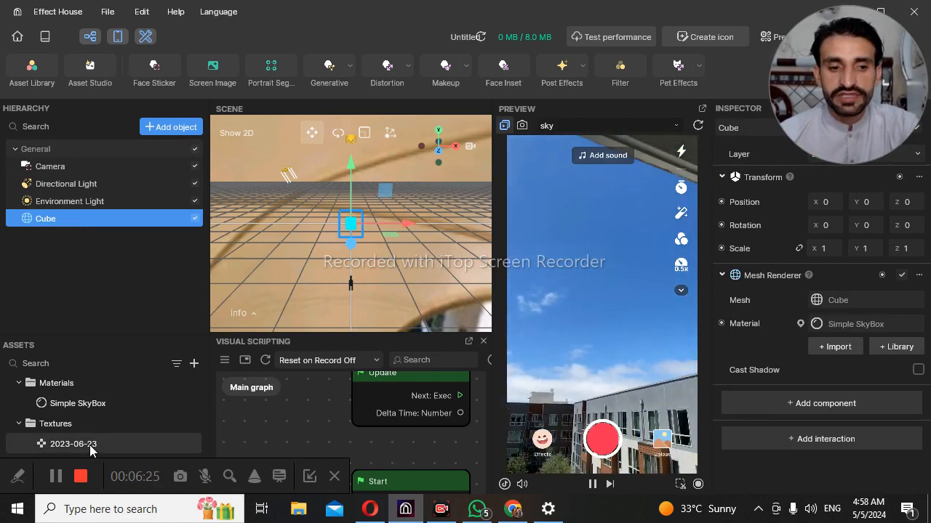
pyautogui.click(89, 445)
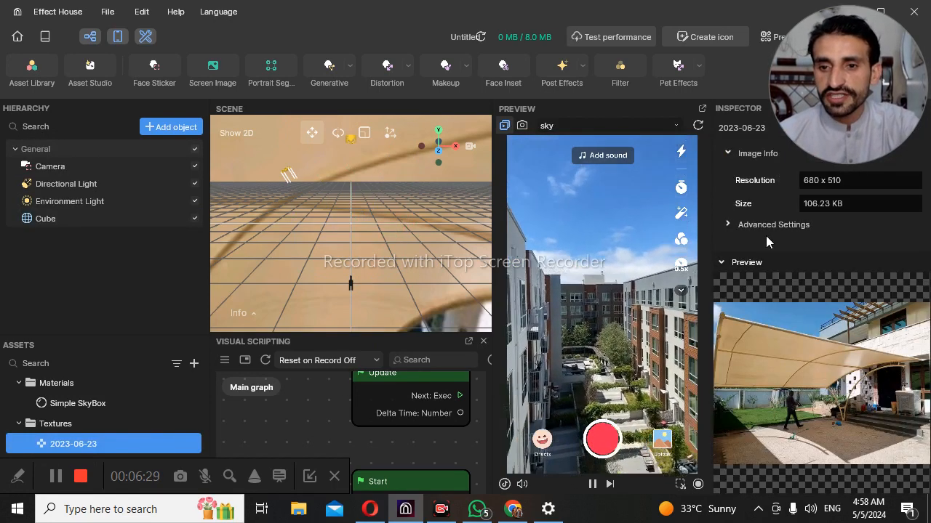
pyautogui.click(727, 224)
pyautogui.scroll(-1, 764, 212)
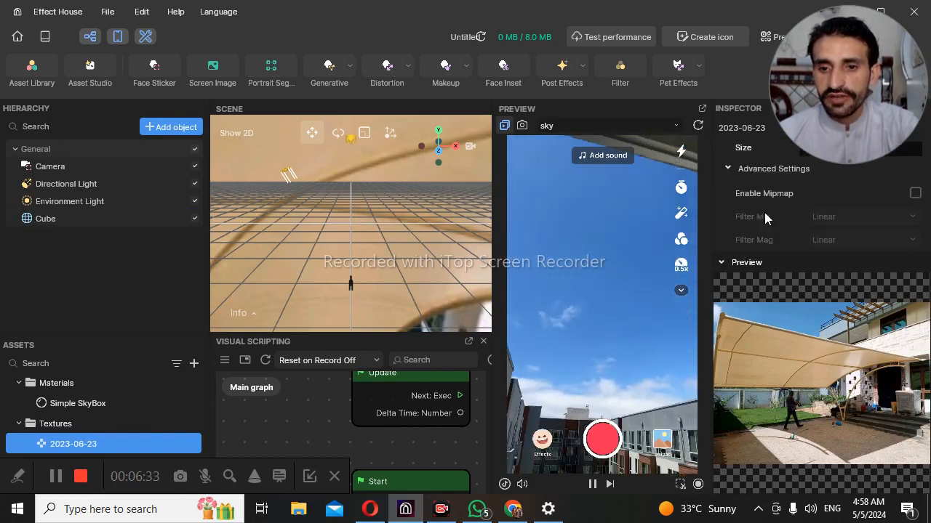
pyautogui.scroll(1, 764, 212)
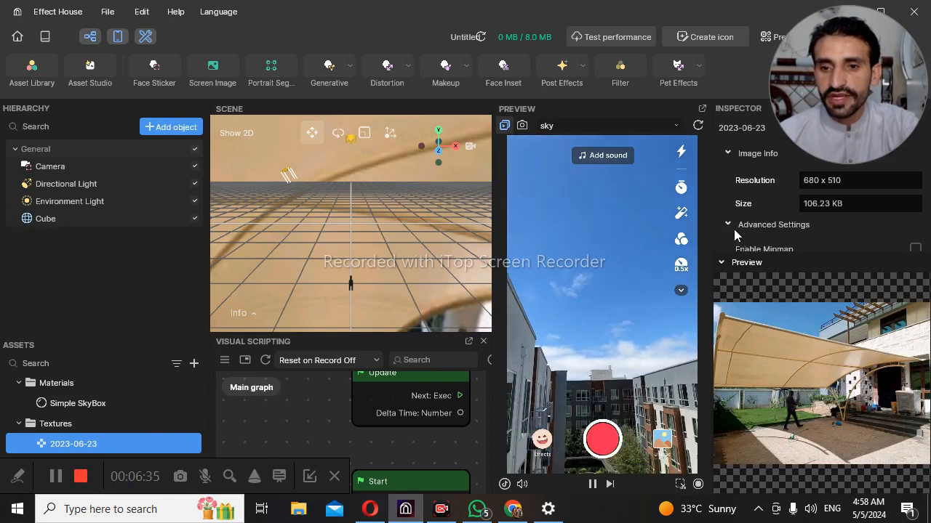
pyautogui.click(728, 224)
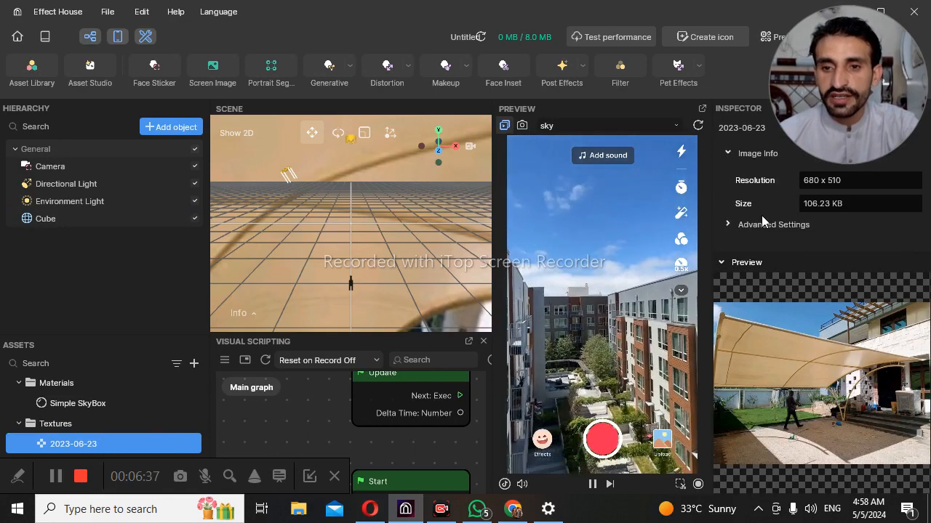
pyautogui.moveTo(833, 71)
pyautogui.mouseDown()
pyautogui.moveTo(782, 63)
pyautogui.moveTo(869, 65)
pyautogui.moveTo(844, 65)
pyautogui.mouseUp()
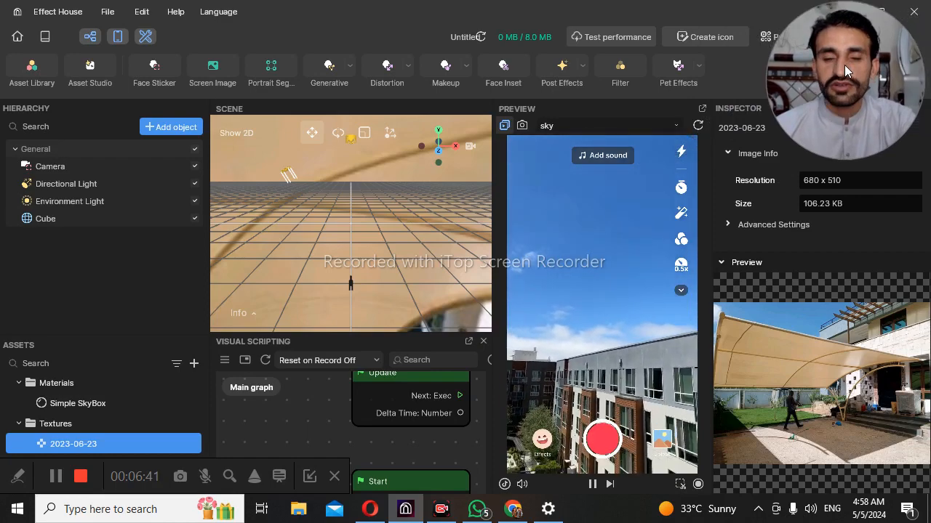
pyautogui.click(78, 404)
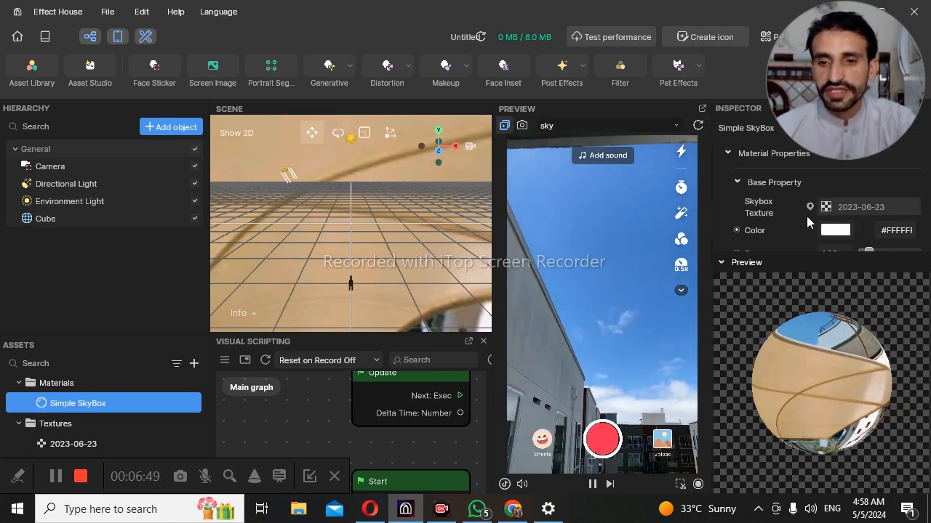
pyautogui.scroll(-2, 805, 216)
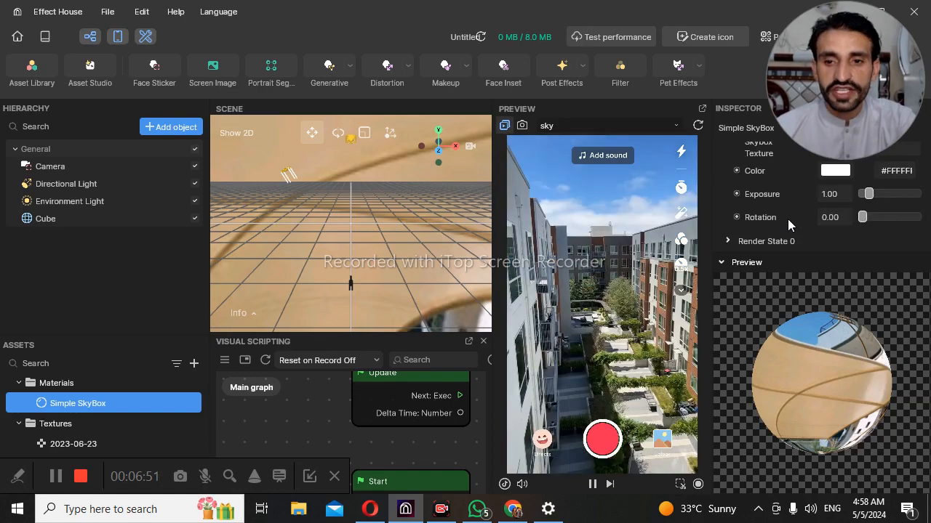
# Set the Cube's scale to 5 on the X, Y and Z axes.
pyautogui.click(46, 218)
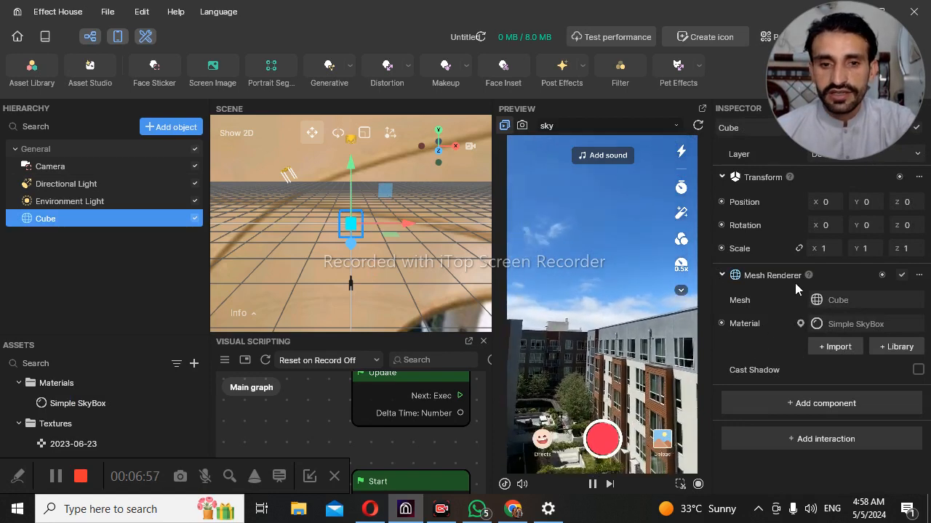
pyautogui.click(828, 248)
pyautogui.press('BackSpace')
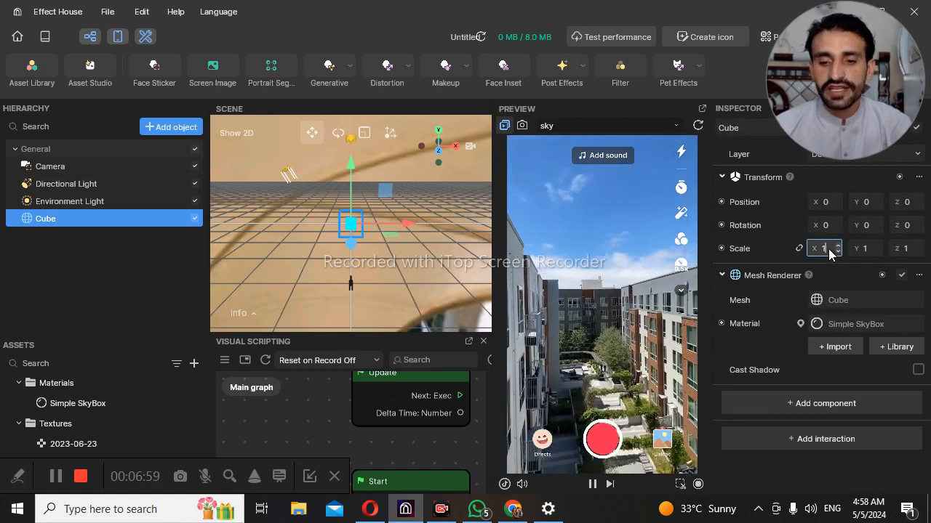
pyautogui.write('5')
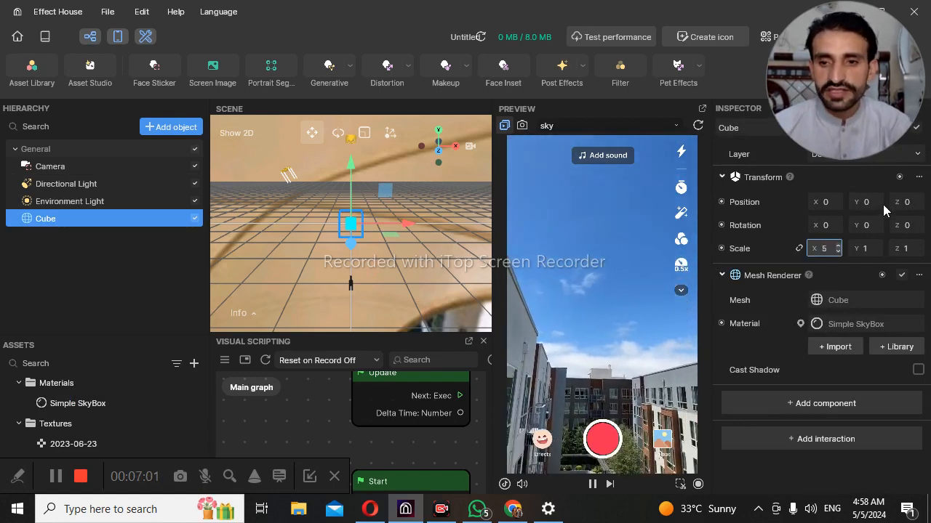
pyautogui.click(876, 250)
pyautogui.press('BackSpace')
pyautogui.write('5')
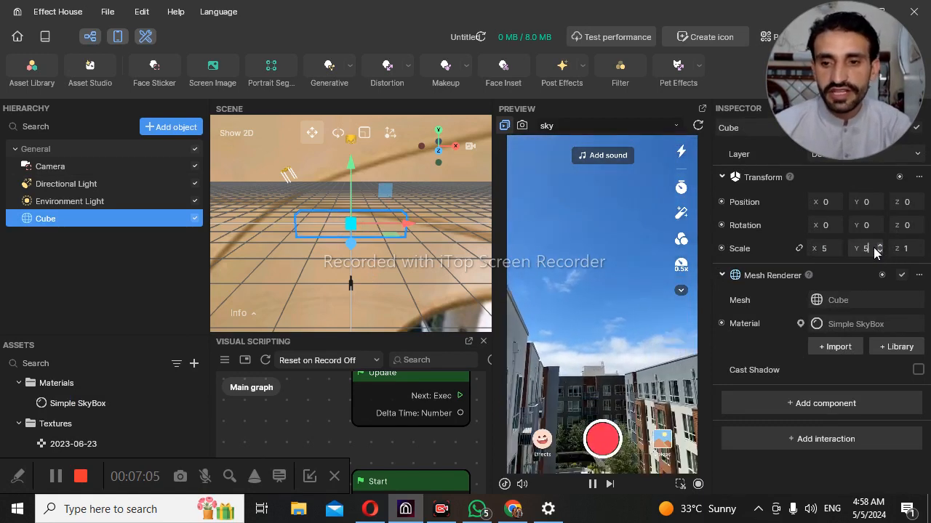
pyautogui.click(913, 250)
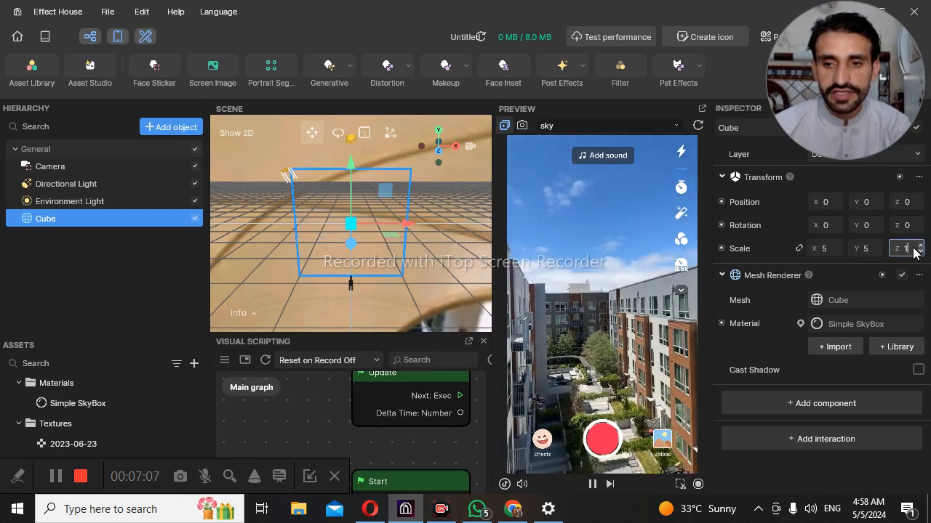
pyautogui.press('BackSpace')
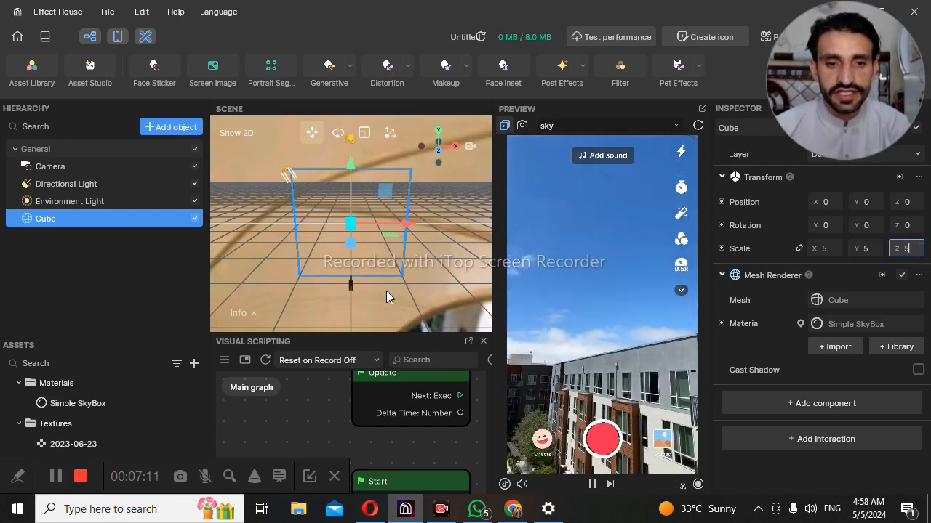
pyautogui.moveTo(401, 307); pyautogui.dragTo(378, 320)
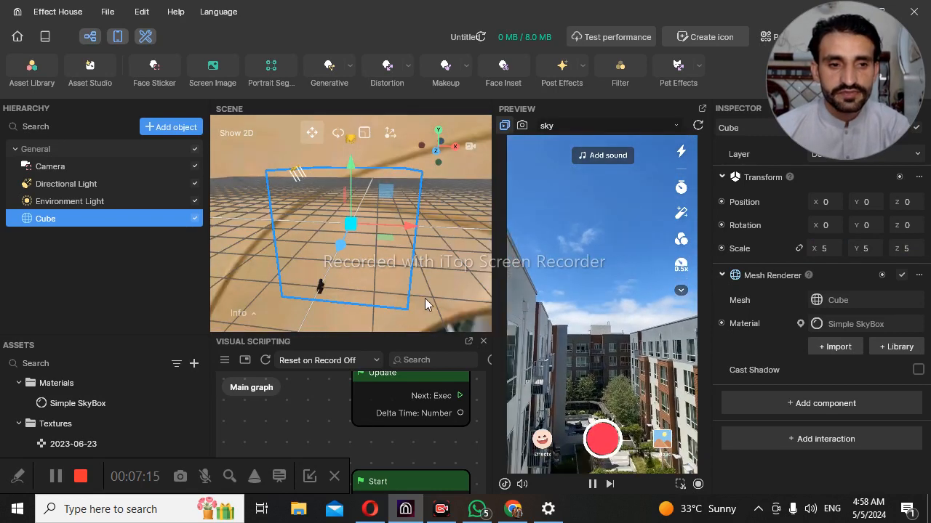
# Change the Camera's type to Orthographic.
pyautogui.click(69, 166)
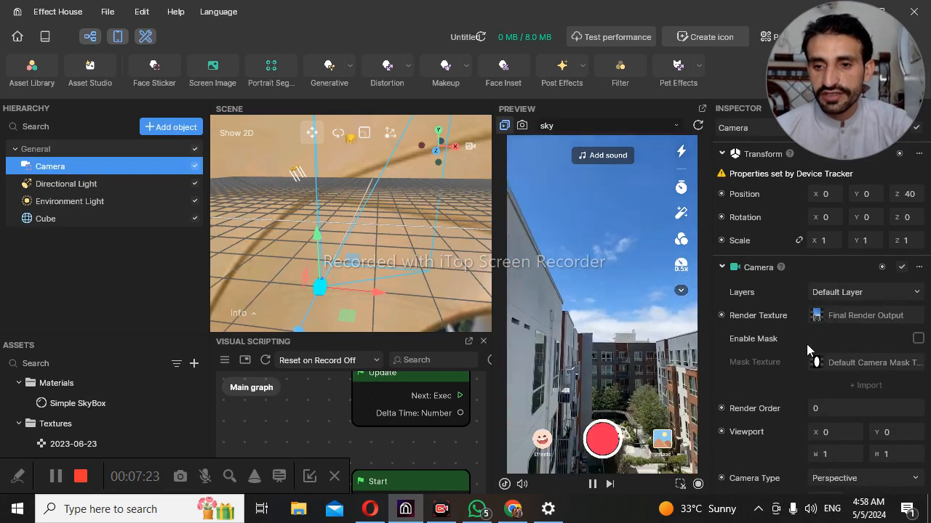
pyautogui.scroll(-2, 886, 301)
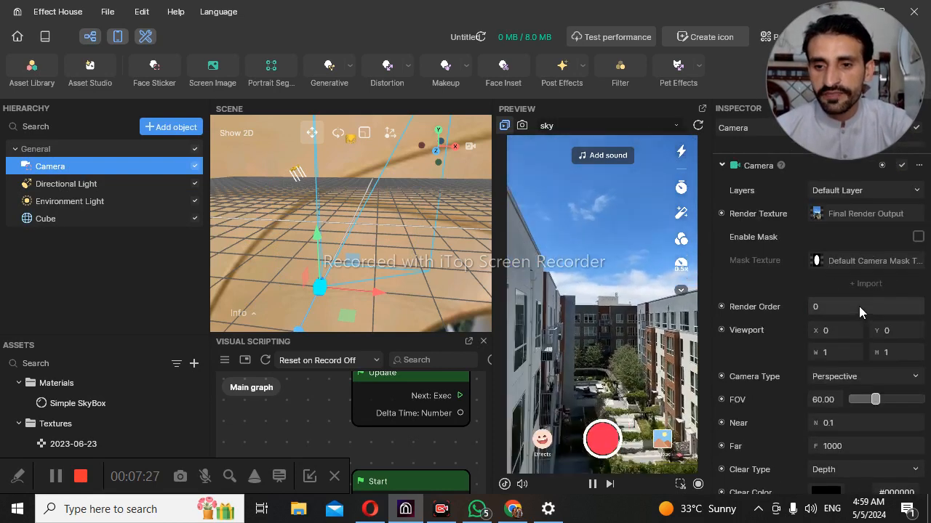
pyautogui.scroll(-2, 865, 304)
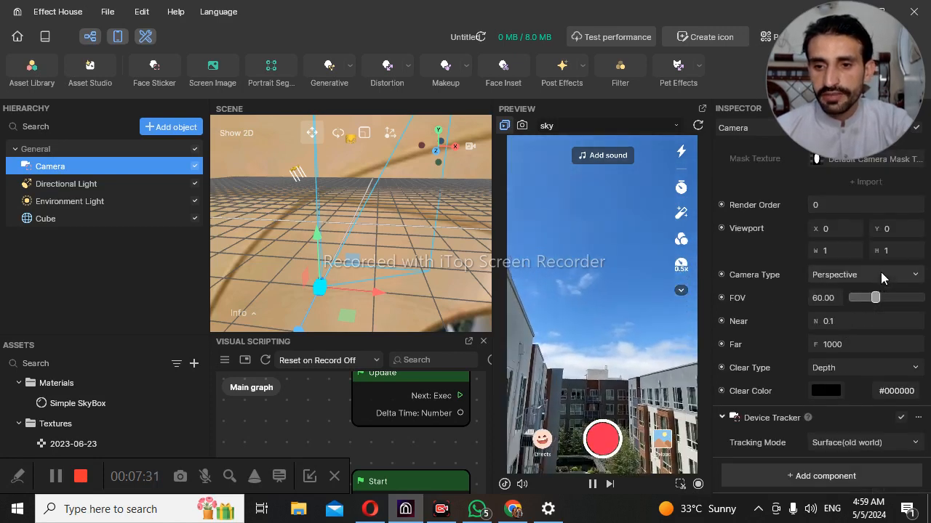
pyautogui.click(881, 273)
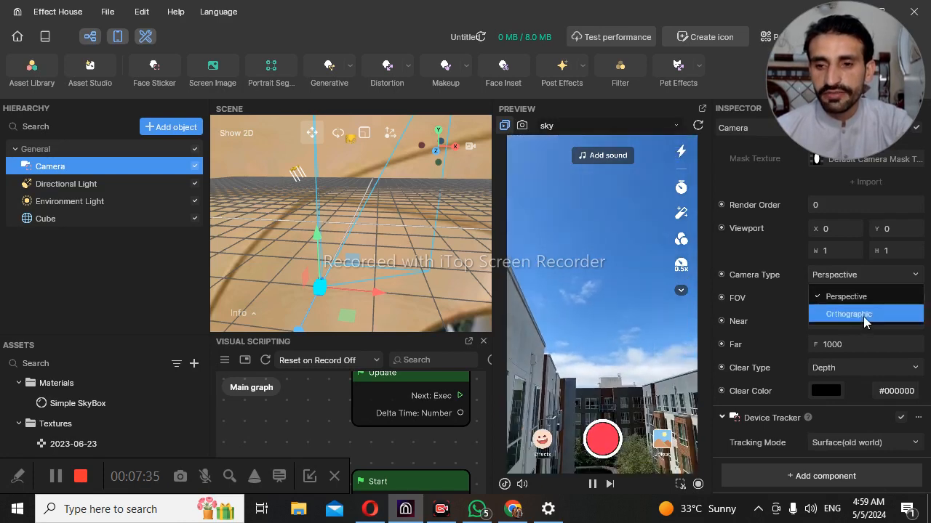
pyautogui.click(863, 316)
# Set the Camera's Device Tracker tracking mode to Orientation and restart the preview.
pyautogui.scroll(-1, 842, 356)
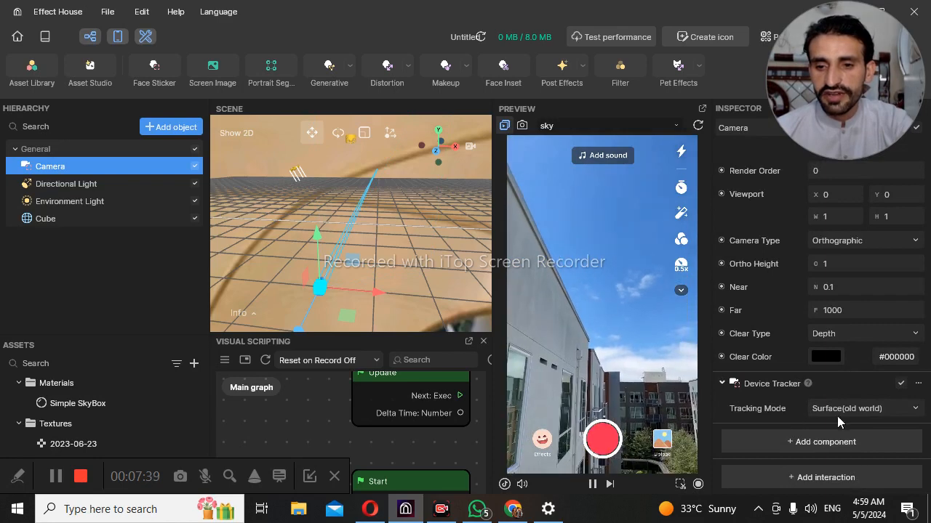
pyautogui.click(898, 412)
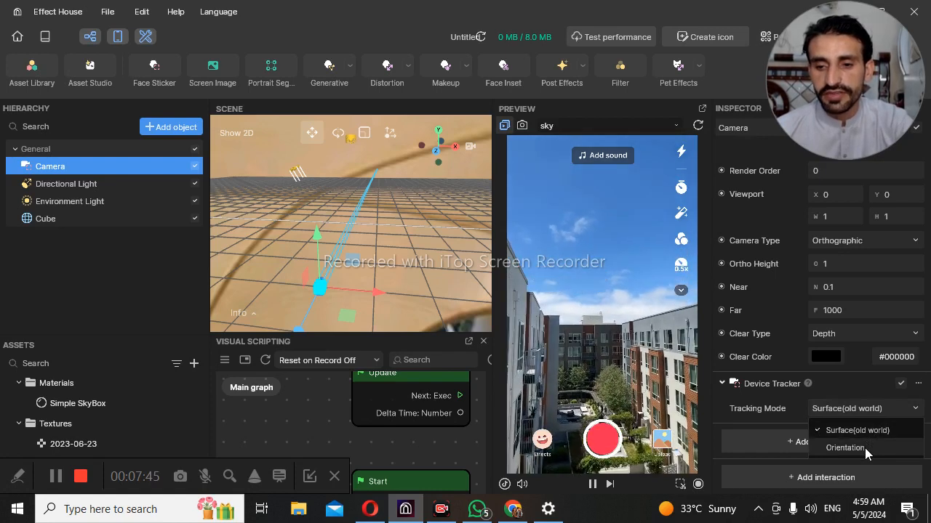
pyautogui.click(864, 448)
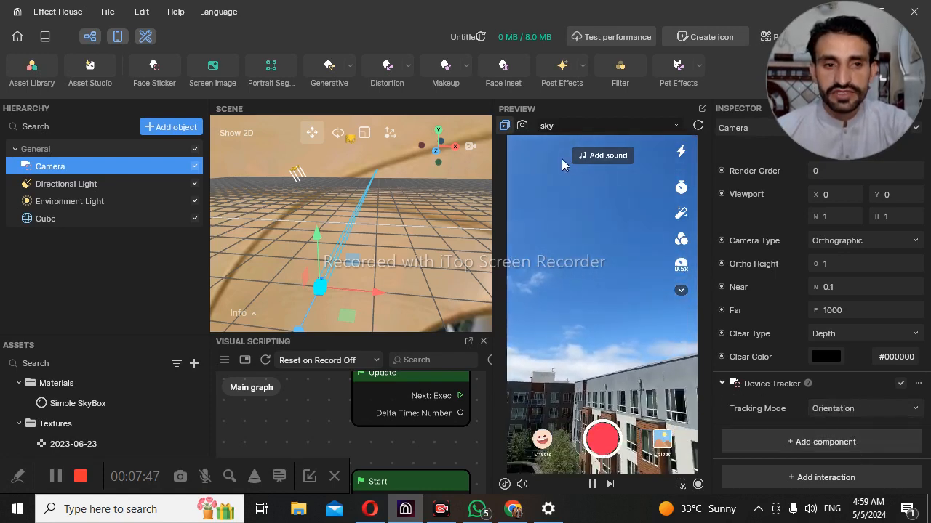
pyautogui.click(699, 126)
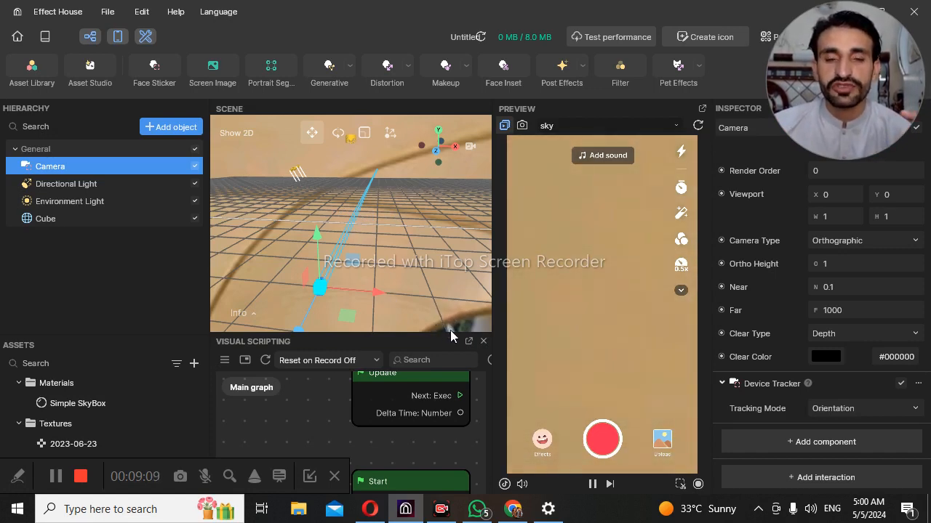
# Duplicate the Cube in the scene hierarchy, and duplicate that copy once more.
pyautogui.click(78, 217)
pyautogui.rightClick(78, 217)
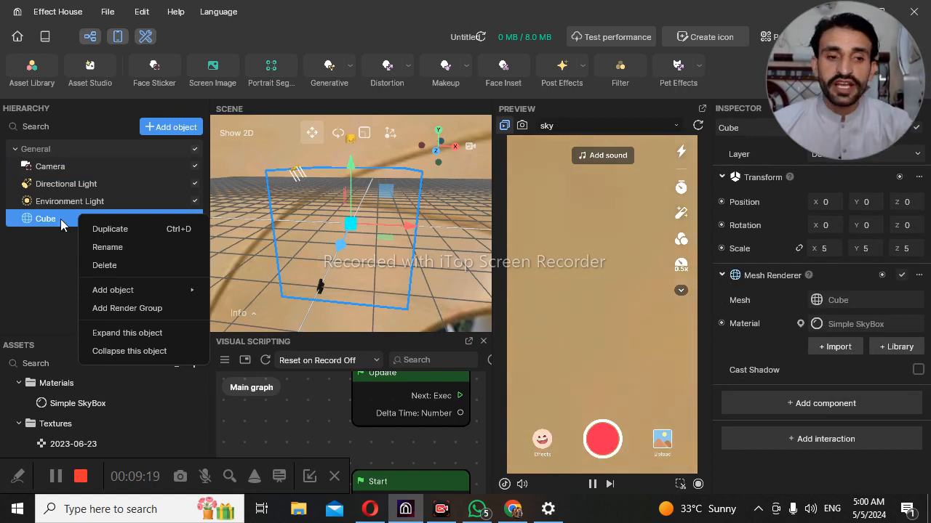
pyautogui.click(98, 229)
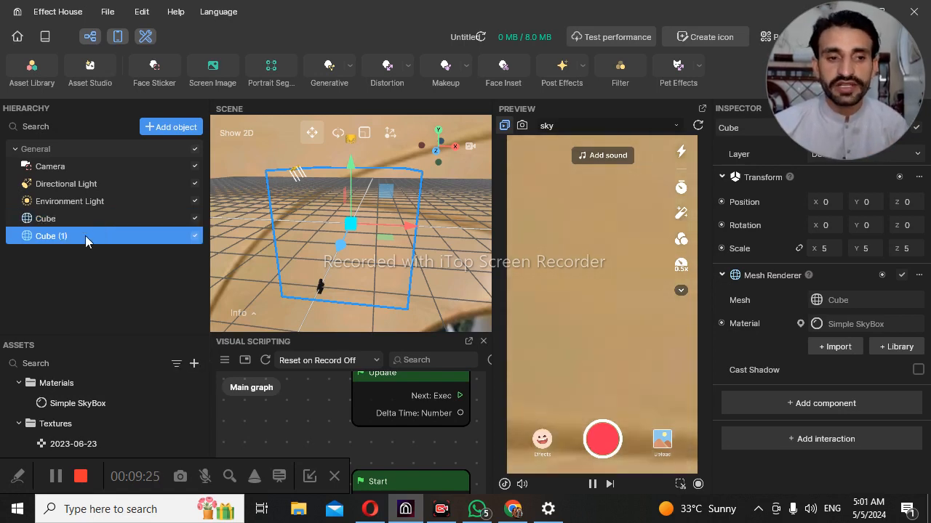
pyautogui.rightClick(85, 235)
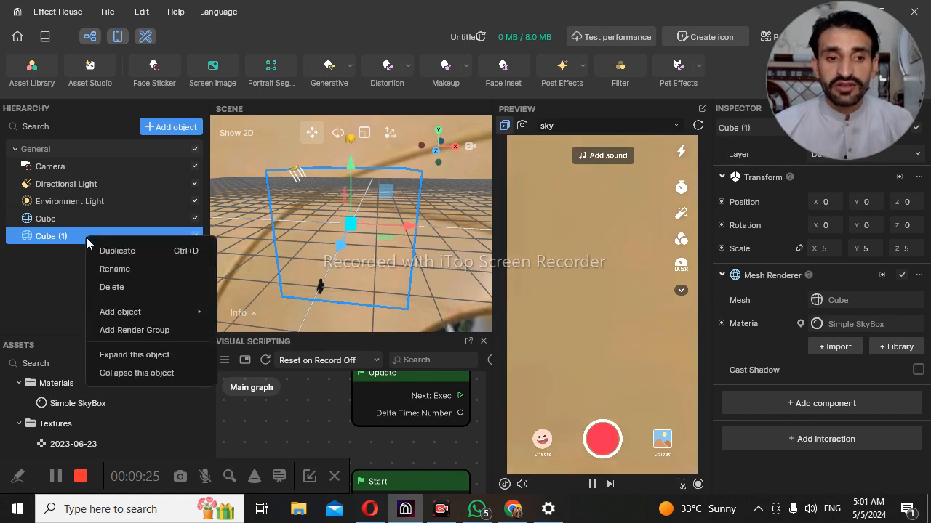
pyautogui.click(130, 251)
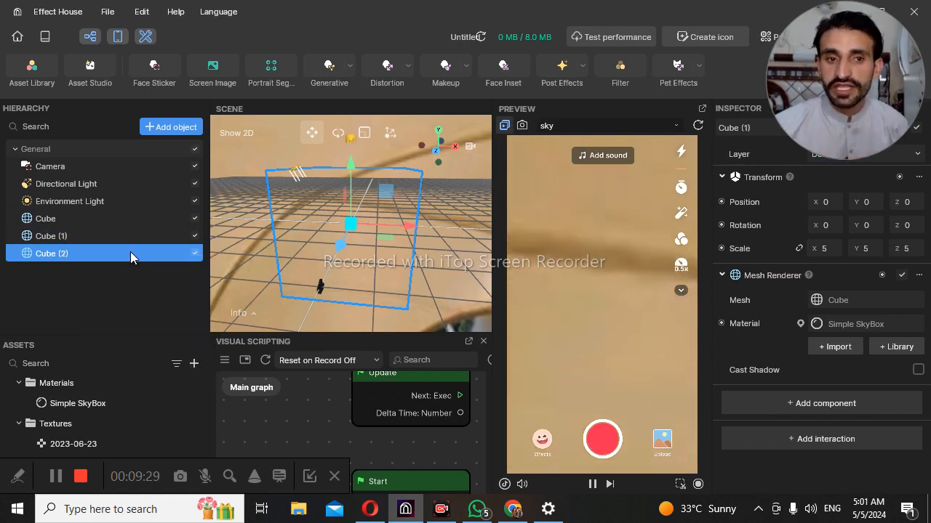